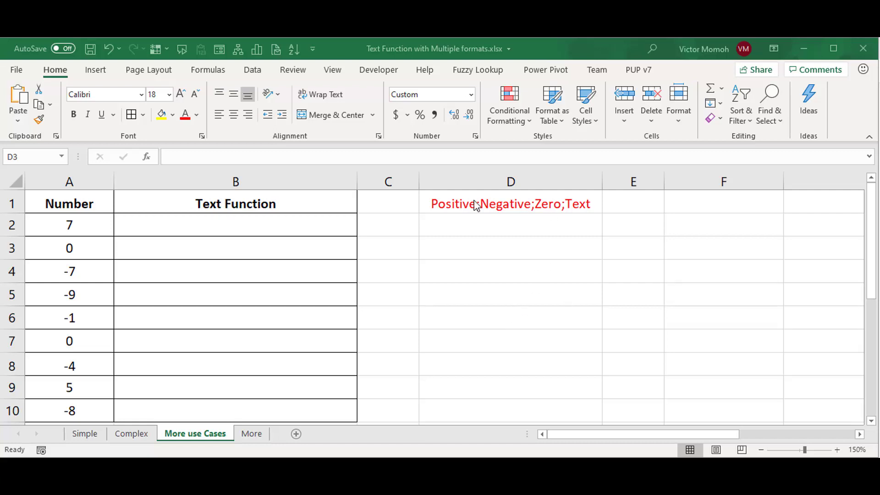
{"action": "left_click", "coordinate": [440, 204]}
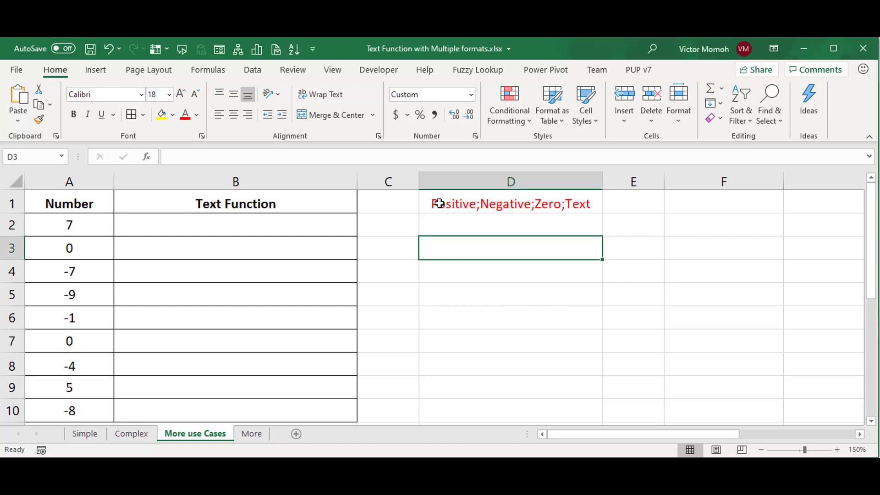
{"action": "left_click", "coordinate": [439, 203]}
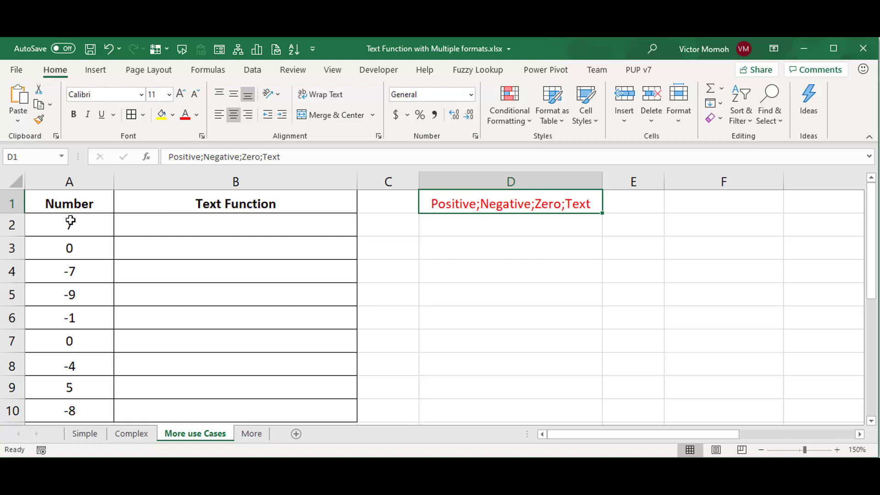
Step: Start a TEXT formula in cell B2 that takes A2 as its value
{"action": "left_click", "coordinate": [140, 226]}
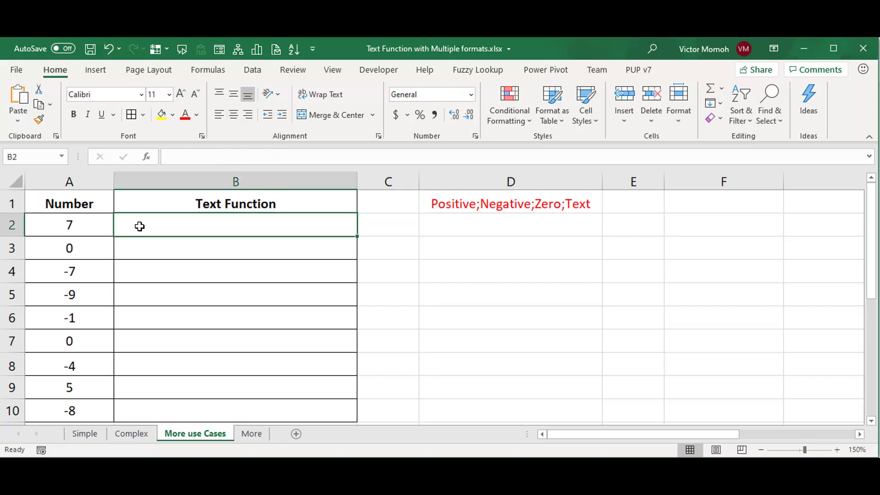
{"action": "type", "text": "=text"}
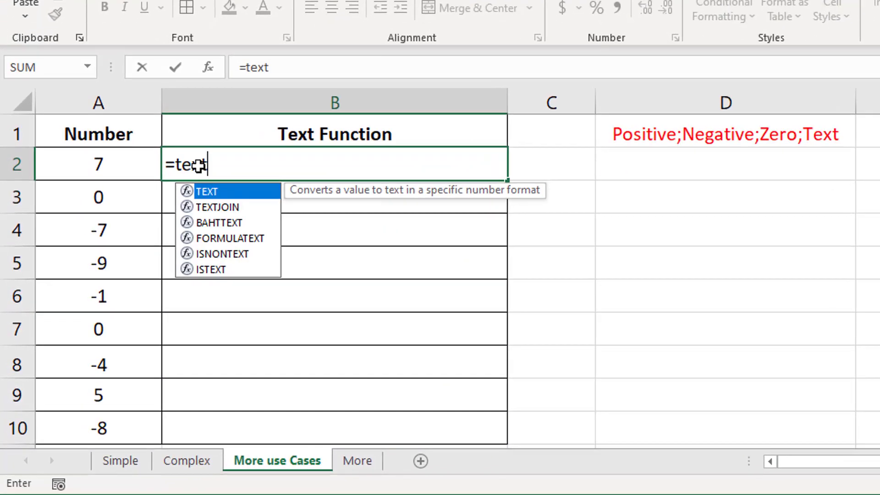
{"action": "key", "text": "Tab"}
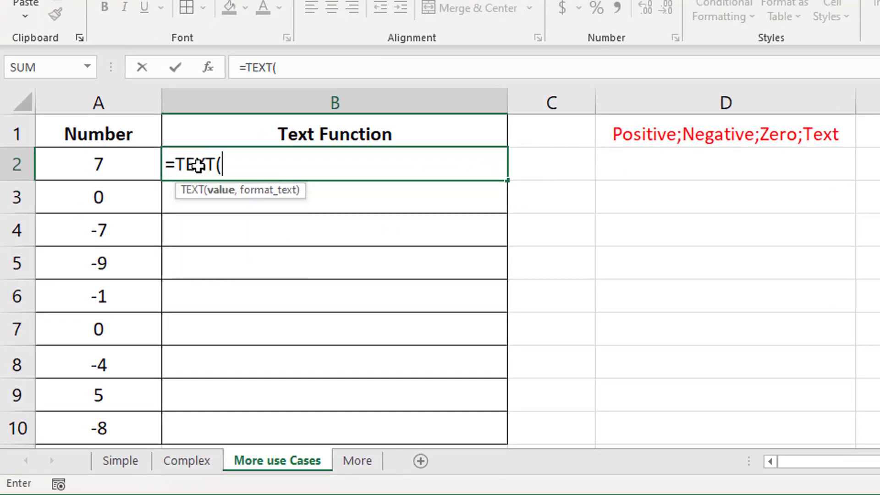
{"action": "key", "text": "Left"}
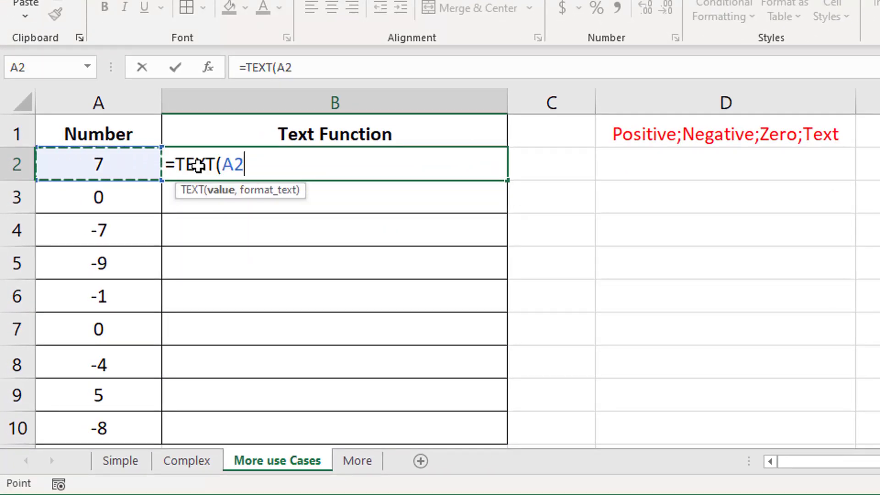
{"action": "type", "text": ","}
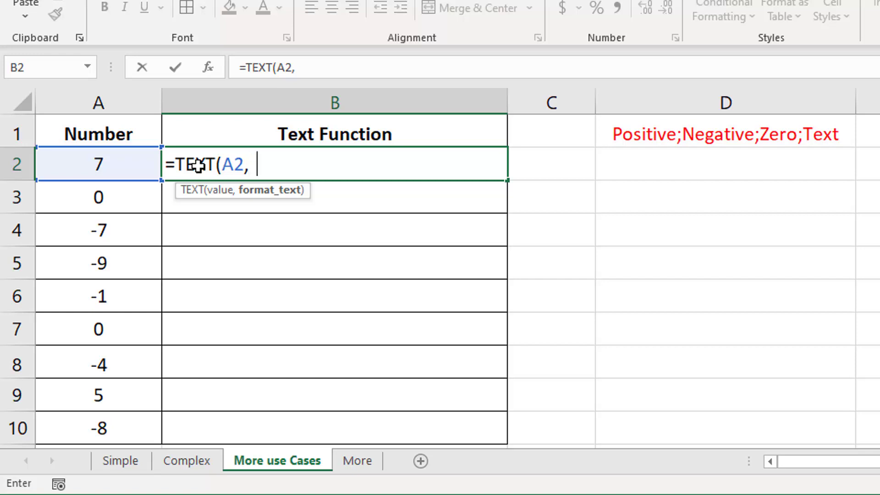
{"action": "key", "text": "BackSpace"}
Step: Add the positive section "Profit of "0.00 and the negative section "Loss of " (0) to the formula's format text, separated by a semicolon
{"action": "type", "text": "\"Prof"}
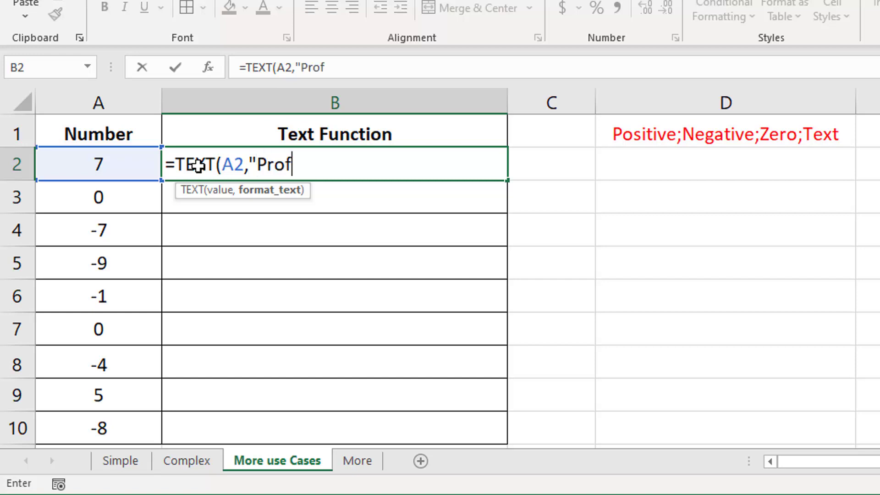
{"action": "type", "text": "it of"}
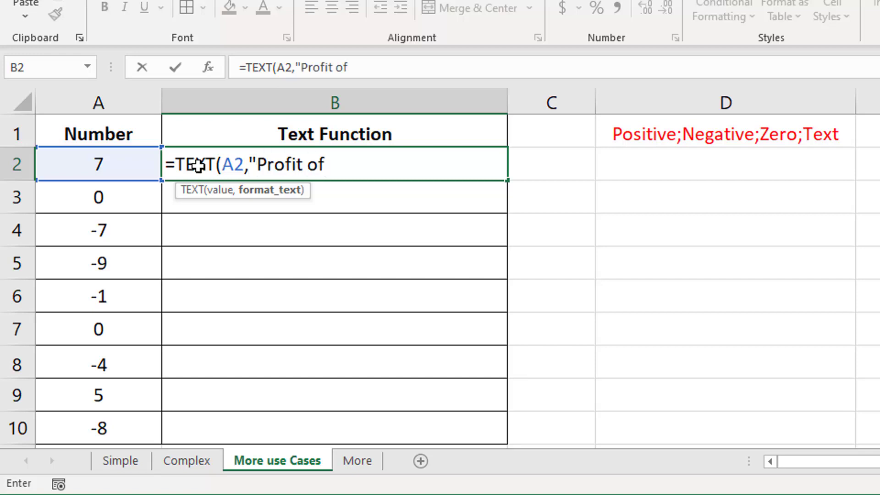
{"action": "type", "text": " \""}
{"action": "type", "text": "0.0"}
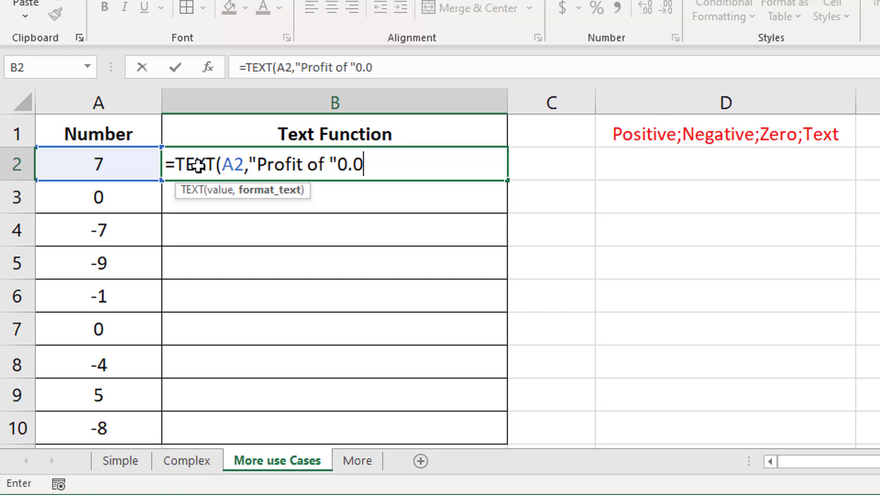
{"action": "type", "text": "0;\"Lo"}
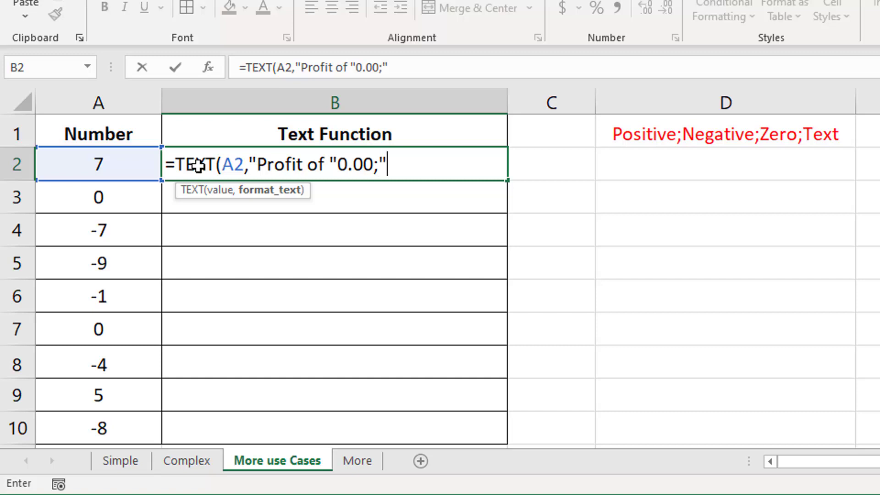
{"action": "type", "text": "ss o"}
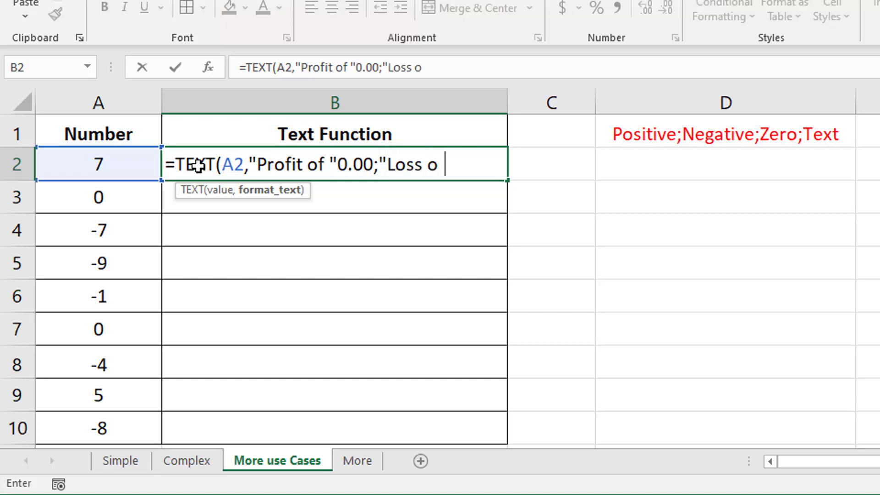
{"action": "type", "text": "f \" ("}
{"action": "key", "text": "BackSpace"}
{"action": "type", "text": "0)"}
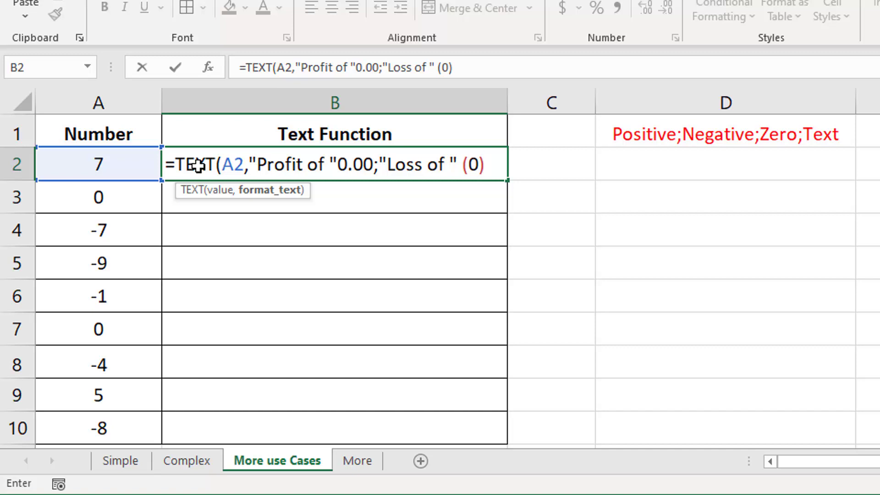
Step: Add "Zilch" as the zero section, close the TEXT function and try to enter the formula
{"action": "type", "text": ";\"Zilch\""}
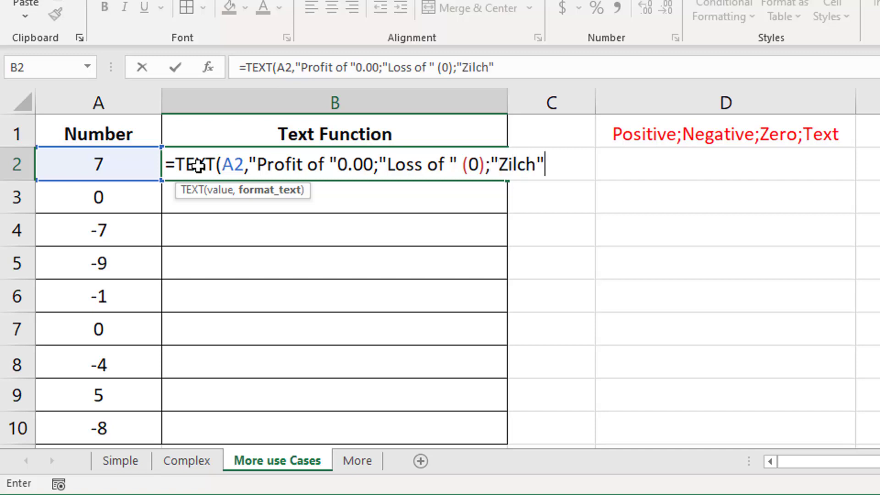
{"action": "type", "text": ")"}
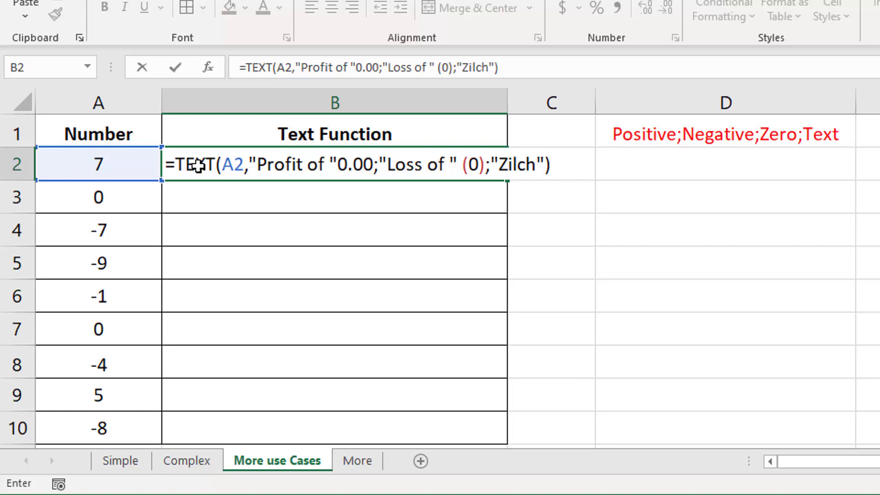
{"action": "key", "text": "Return"}
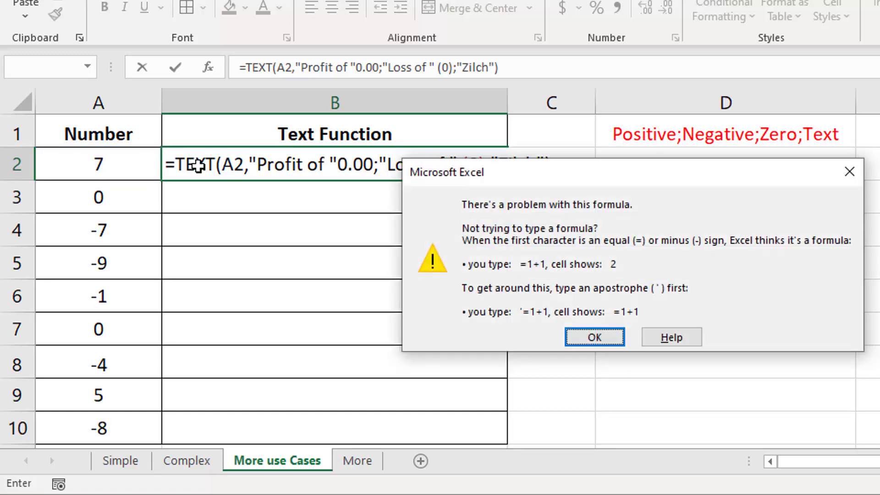
{"action": "left_click", "coordinate": [595, 336]}
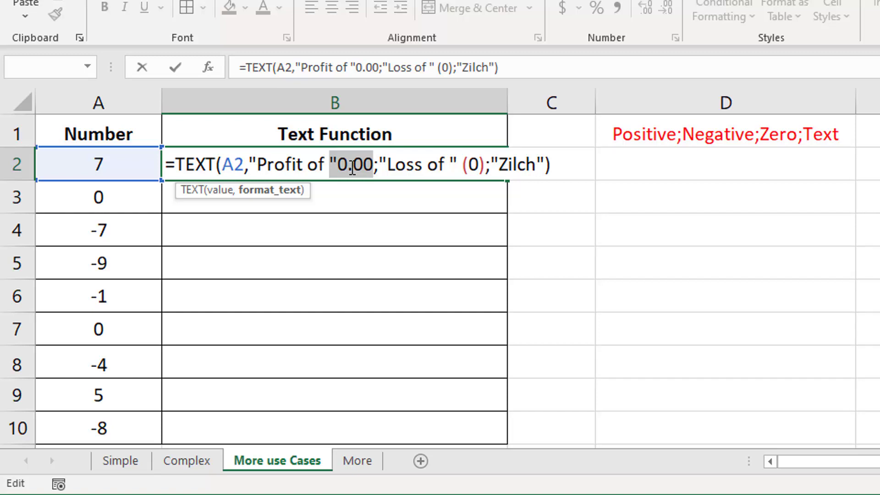
Step: Insert two extra double quotation marks before Profit and two after Zilch in the B2 formula
{"action": "left_click", "coordinate": [541, 168]}
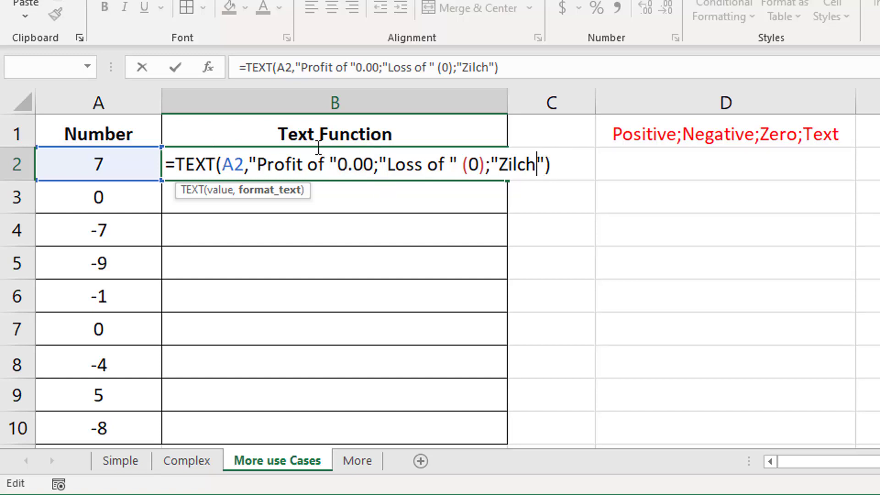
{"action": "left_click", "coordinate": [252, 164]}
{"action": "type", "text": "\"\""}
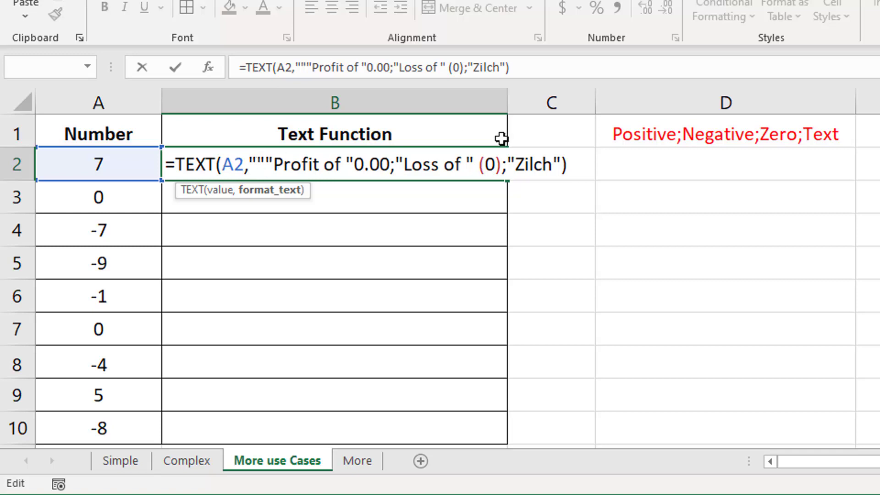
{"action": "left_click", "coordinate": [553, 165]}
{"action": "type", "text": "\"\""}
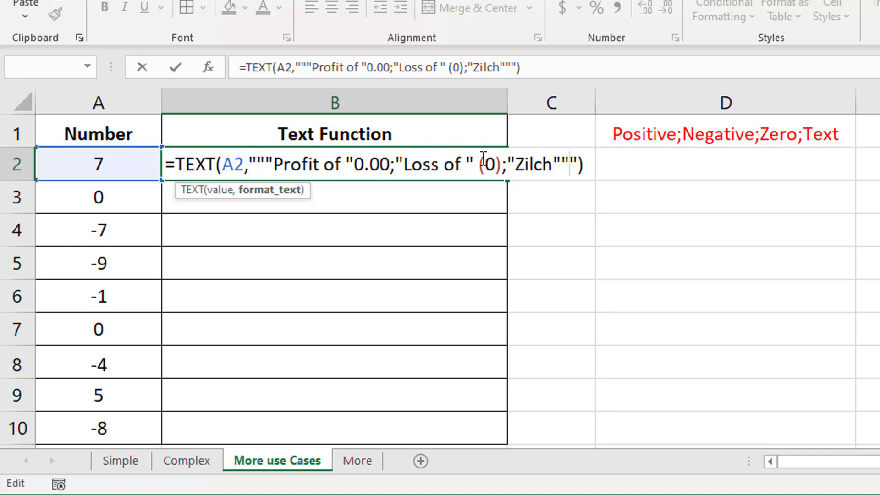
Step: Double the remaining inner quotation marks around Profit of, Loss of and Zilch in B2, and fill the completed formula down to B10
{"action": "left_click", "coordinate": [349, 163]}
{"action": "type", "text": "\""}
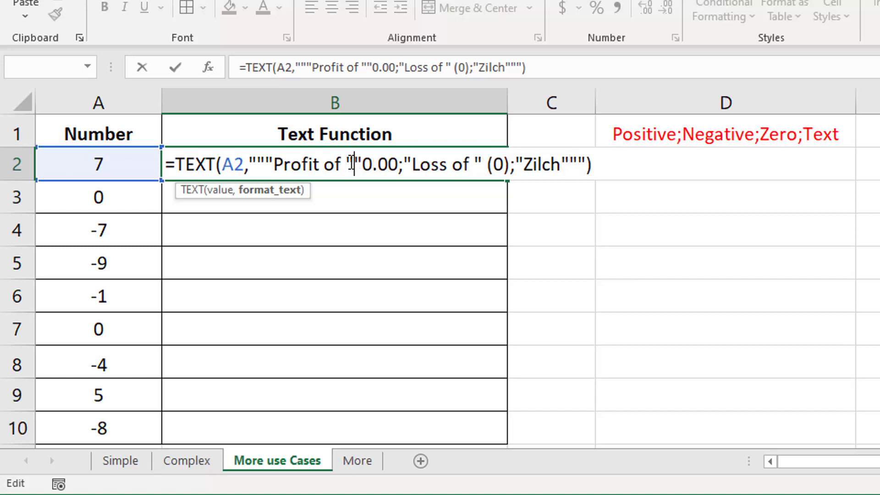
{"action": "left_click", "coordinate": [412, 163]}
{"action": "type", "text": "\""}
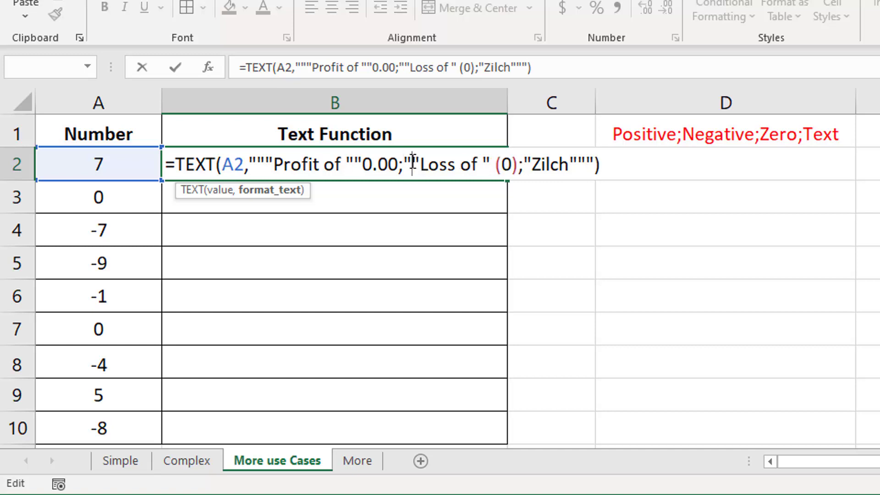
{"action": "left_click", "coordinate": [483, 163]}
{"action": "type", "text": "\""}
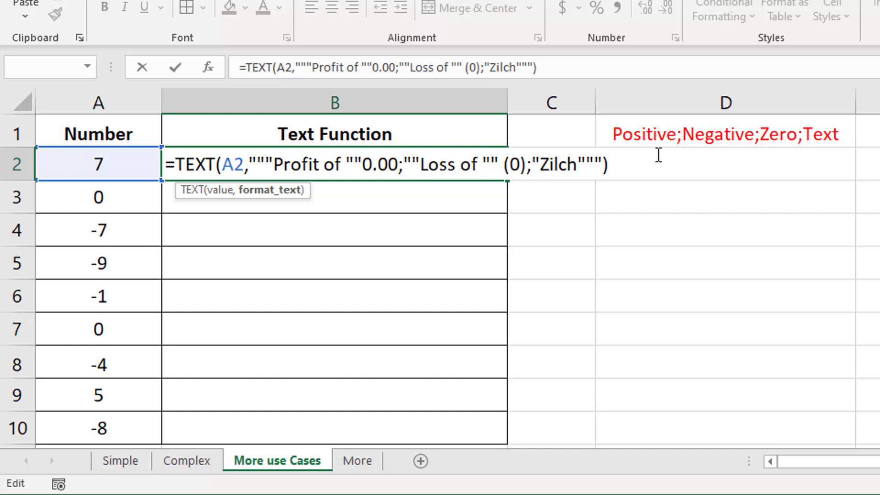
{"action": "left_click", "coordinate": [541, 163]}
{"action": "type", "text": "\""}
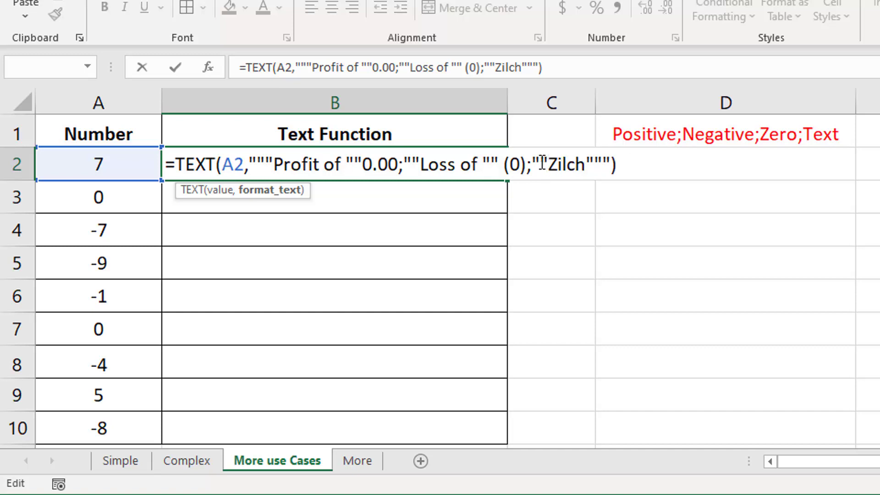
{"action": "key", "text": "ctrl+Return"}
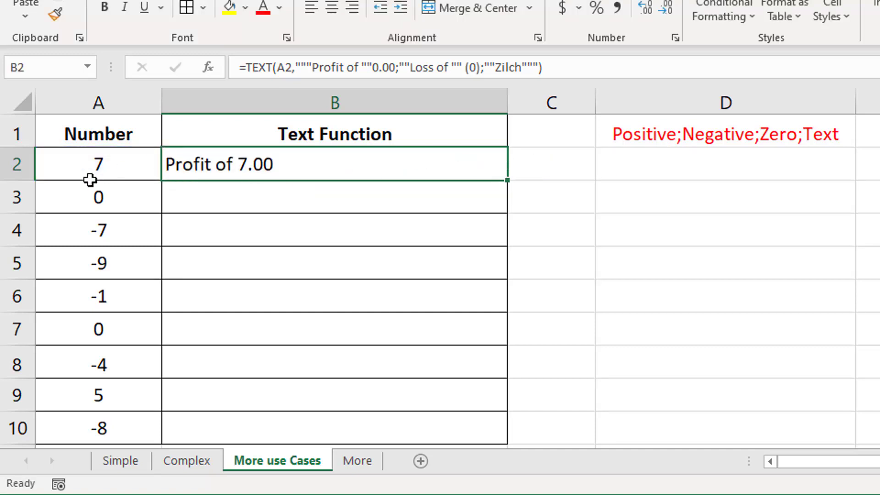
{"action": "double_click", "coordinate": [508, 180]}
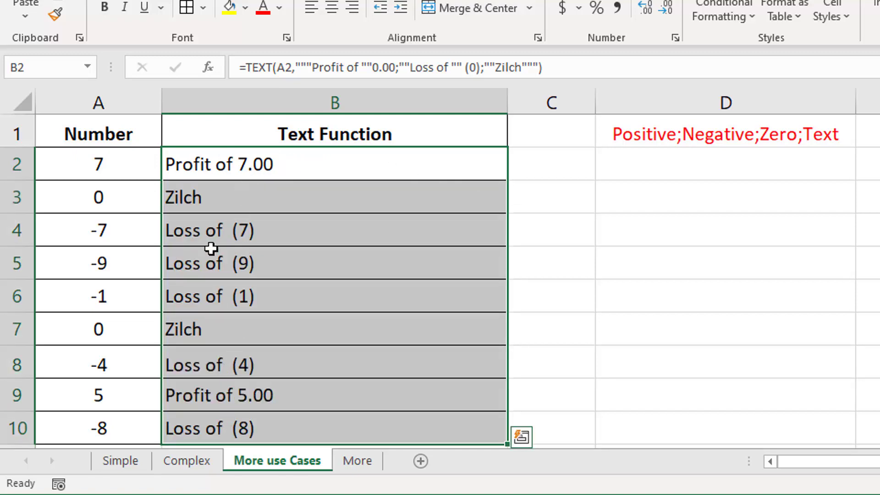
Step: Prefix the TEXT function in B2 with the text "The company made " joined by an ampersand
{"action": "left_click", "coordinate": [214, 158]}
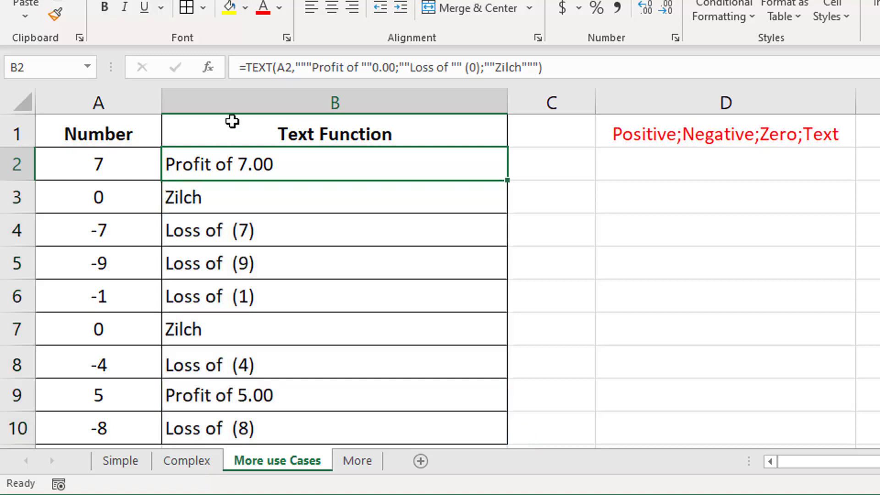
{"action": "left_click", "coordinate": [245, 67]}
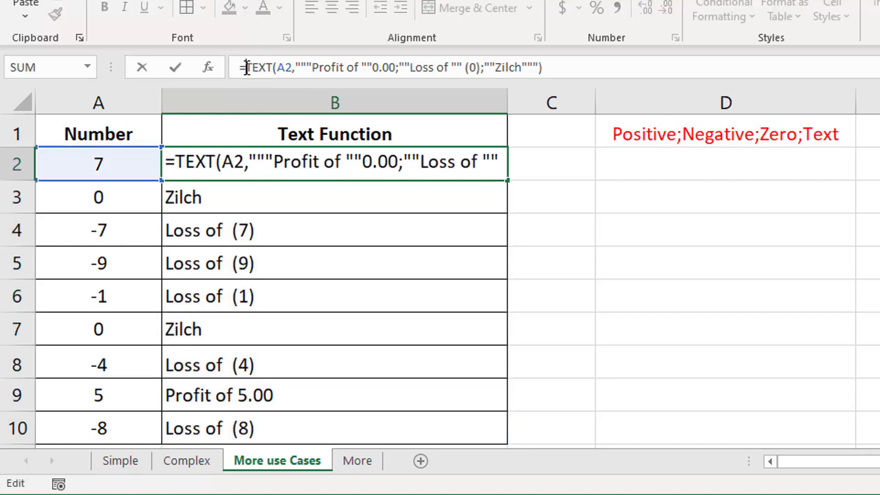
{"action": "type", "text": "\"The company"}
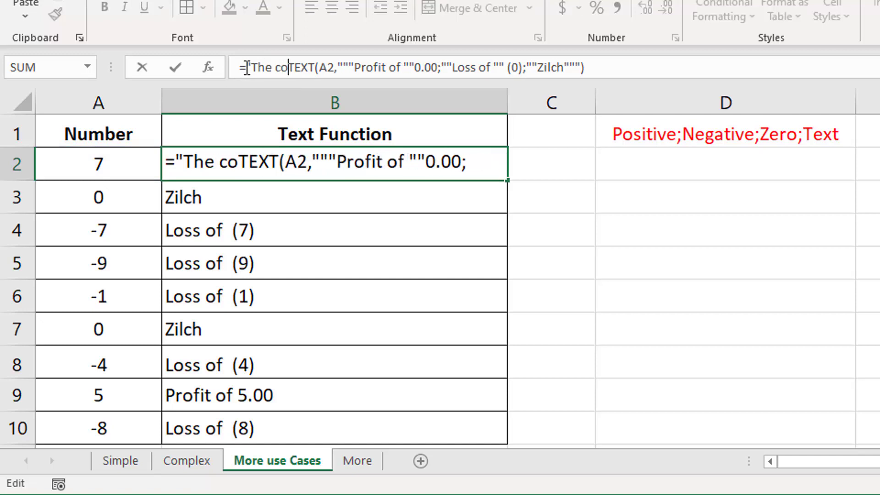
{"action": "type", "text": " made \""}
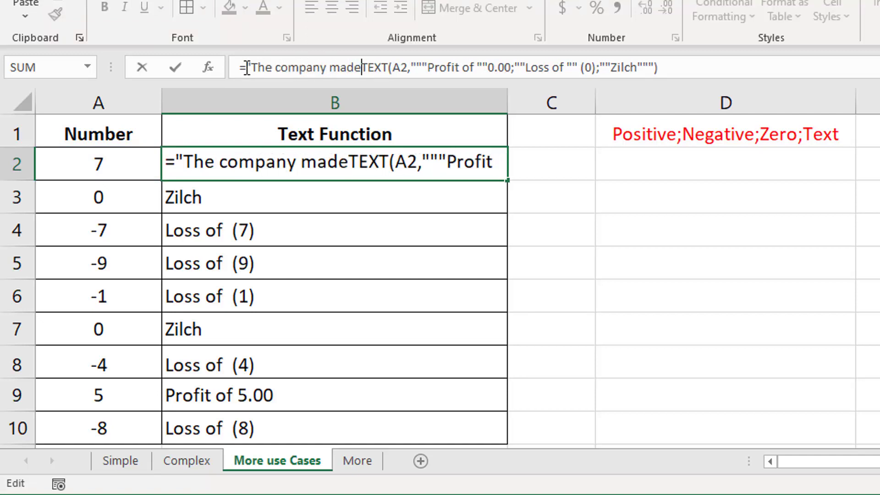
{"action": "type", "text": " &"}
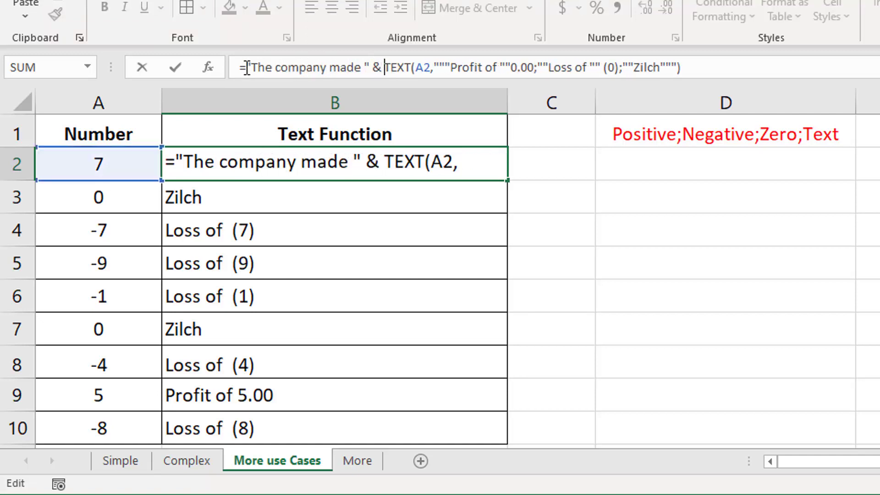
Step: Insert the word "a" before Profit and before Loss in the B2 format text and enter the formula
{"action": "left_click", "coordinate": [452, 67]}
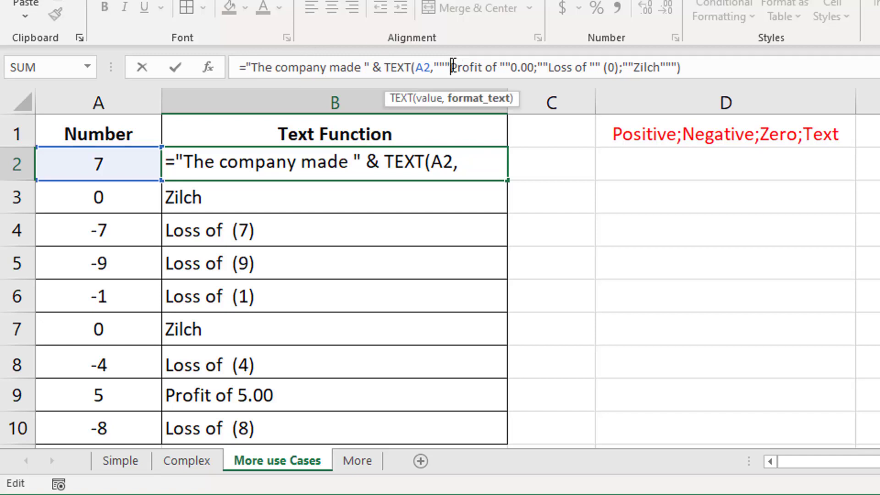
{"action": "type", "text": "a"}
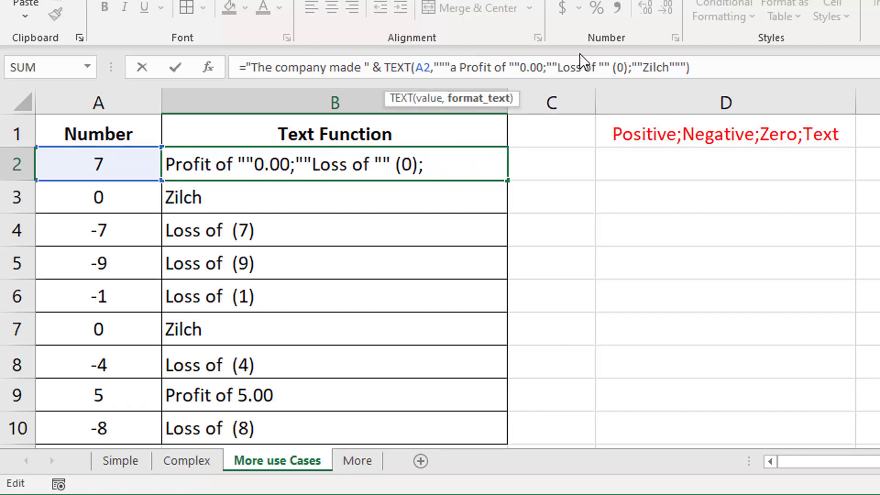
{"action": "left_click", "coordinate": [559, 69]}
{"action": "type", "text": "a"}
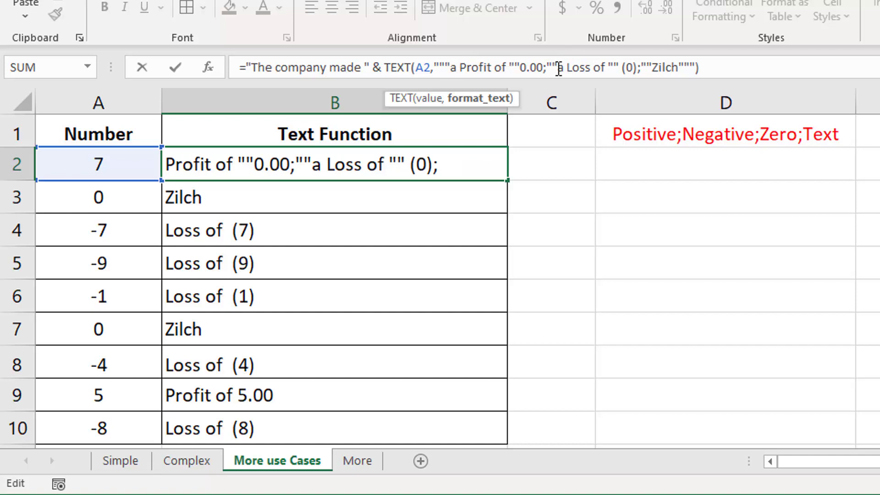
{"action": "key", "text": "ctrl+Return"}
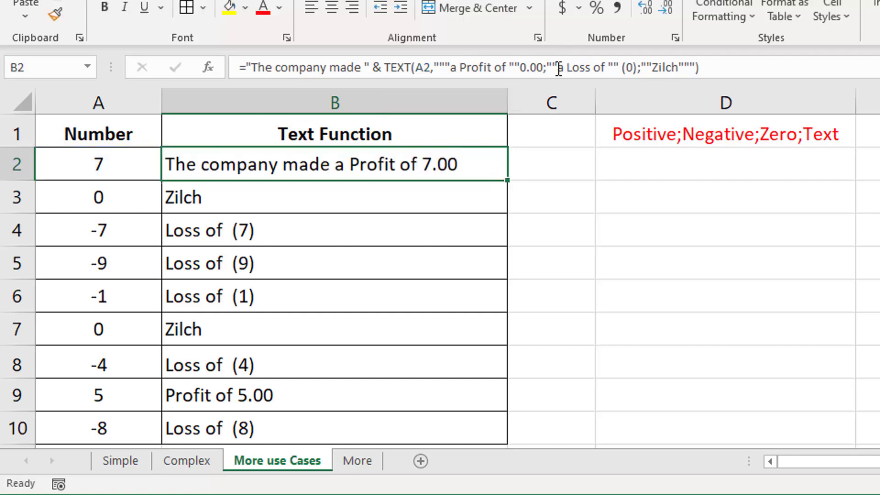
Step: Fill the B2 formula down to B10 and open the More sheet
{"action": "double_click", "coordinate": [507, 180]}
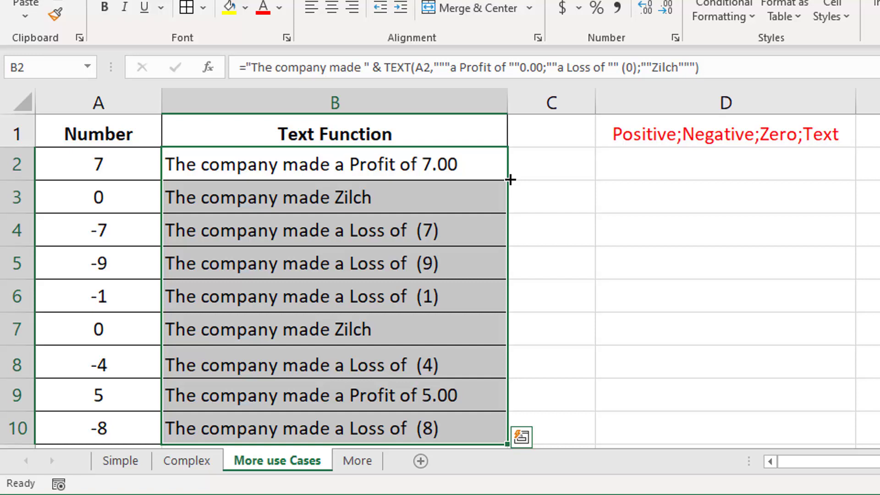
{"action": "left_click", "coordinate": [458, 238]}
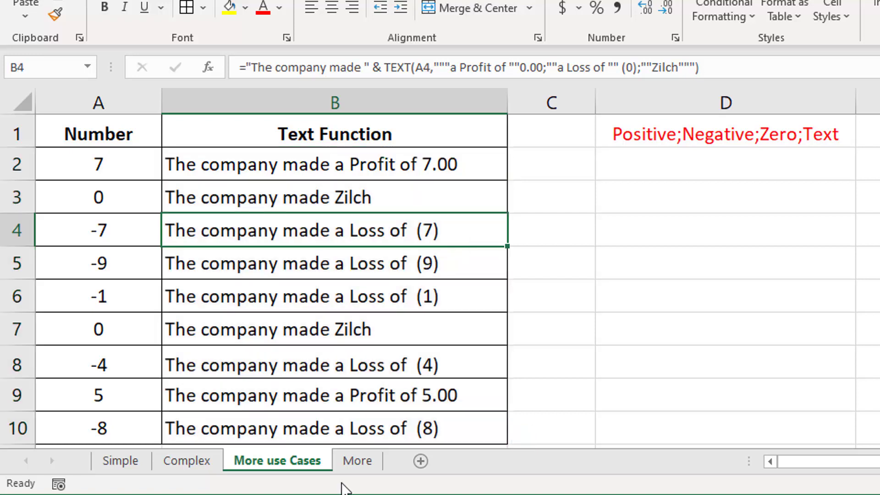
{"action": "left_click", "coordinate": [365, 462]}
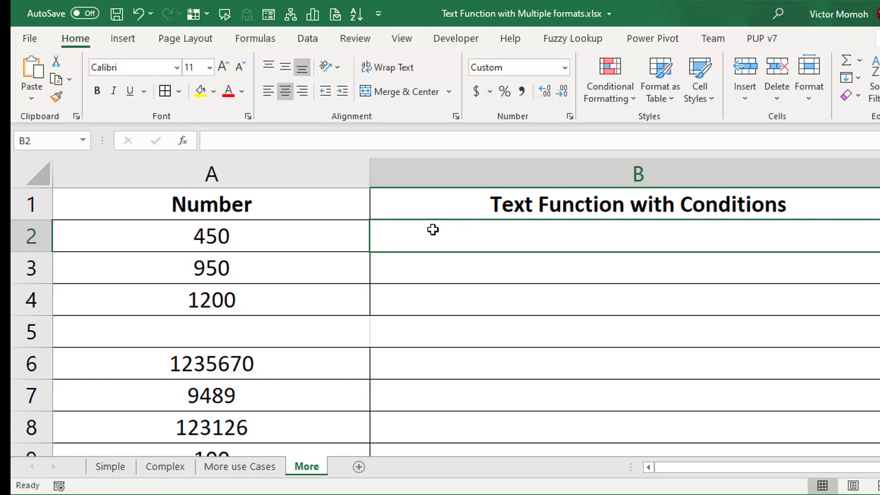
Step: Start a TEXT formula in B2 that references A2, with the first conditional format [>=1000]0.0, "K"
{"action": "type", "text": "=text"}
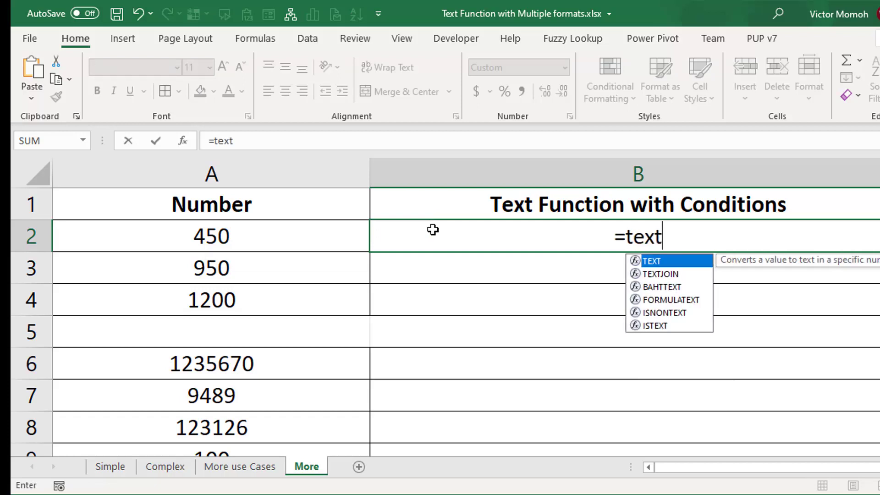
{"action": "key", "text": "Tab"}
{"action": "left_click", "coordinate": [255, 229]}
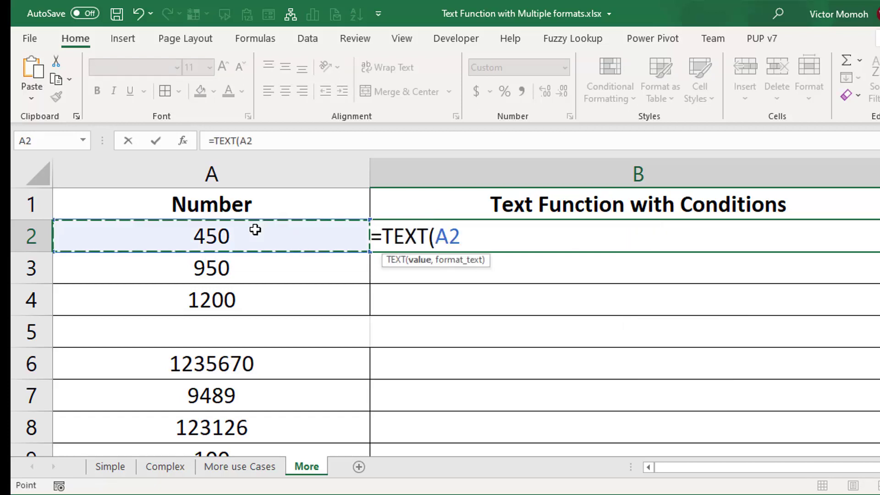
{"action": "type", "text": ","}
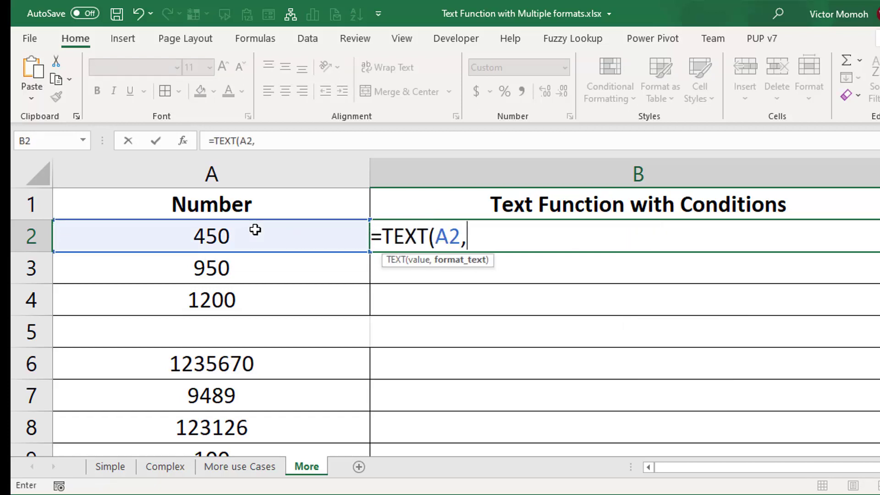
{"action": "type", "text": "[>=10"}
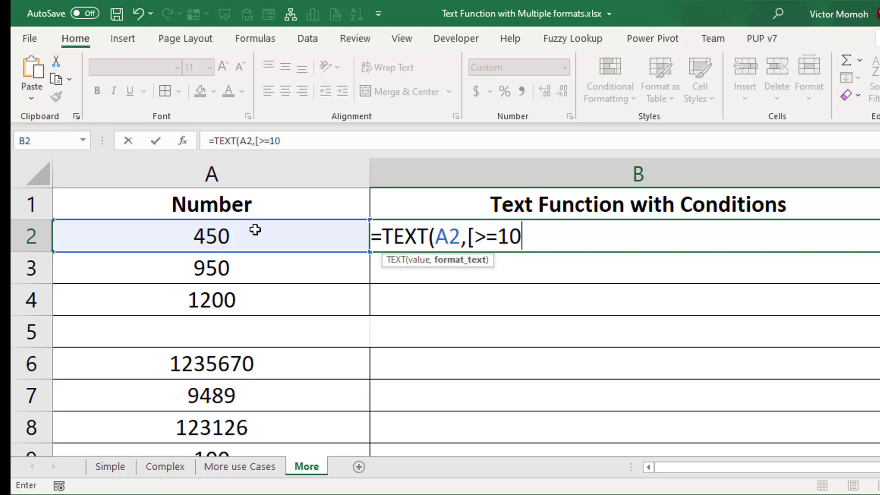
{"action": "type", "text": "00]"}
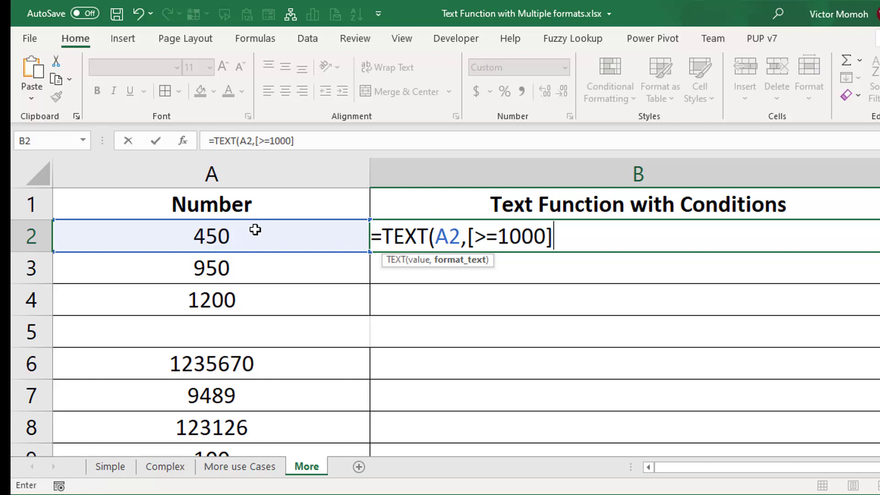
{"action": "type", "text": "0.0"}
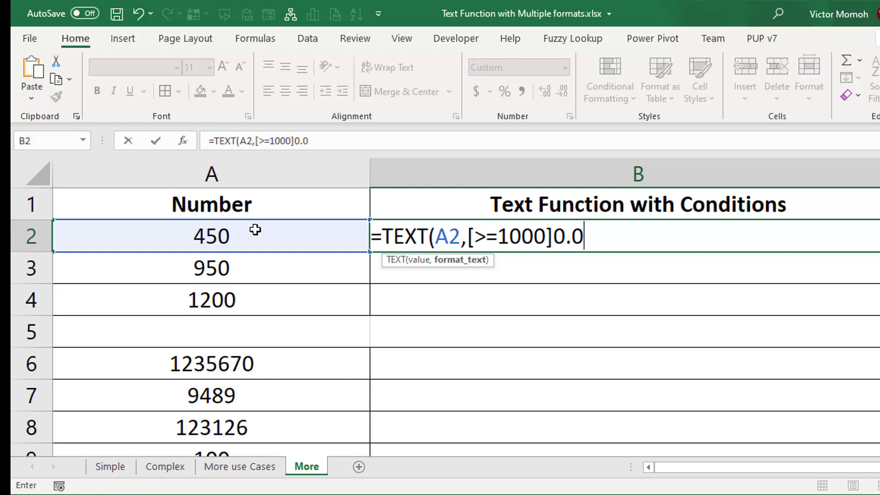
{"action": "type", "text": ","}
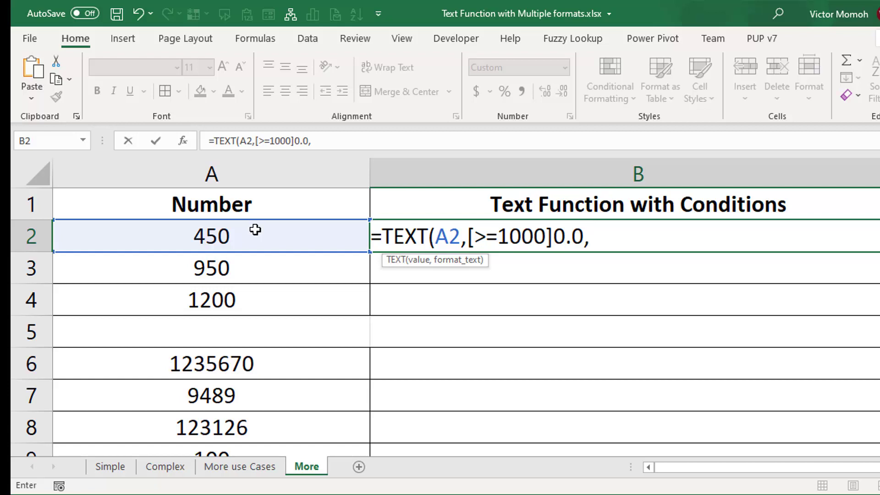
{"action": "type", "text": "\"K"}
{"action": "type", "text": "\""}
Step: Add the second condition [>=500]0.00 and the fallback format (0), separated by semicolons, and close the B2 formula's parenthesis
{"action": "type", "text": ";"}
{"action": "type", "text": "[>"}
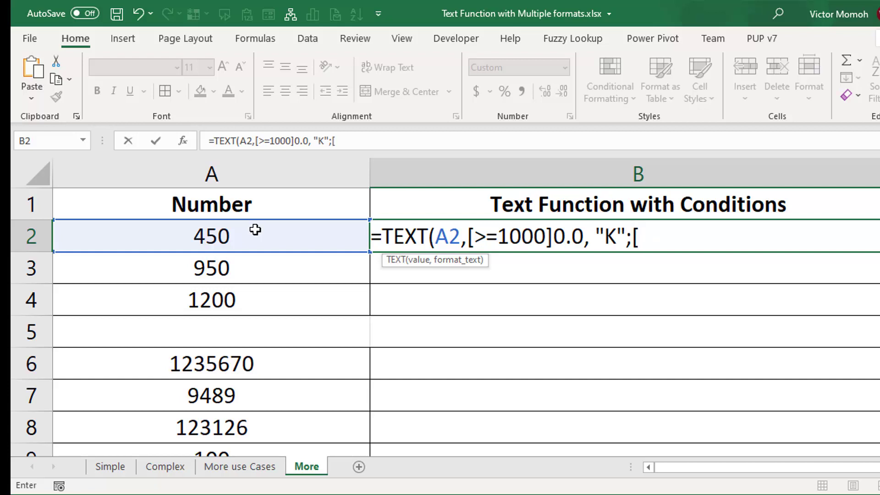
{"action": "type", "text": "=500"}
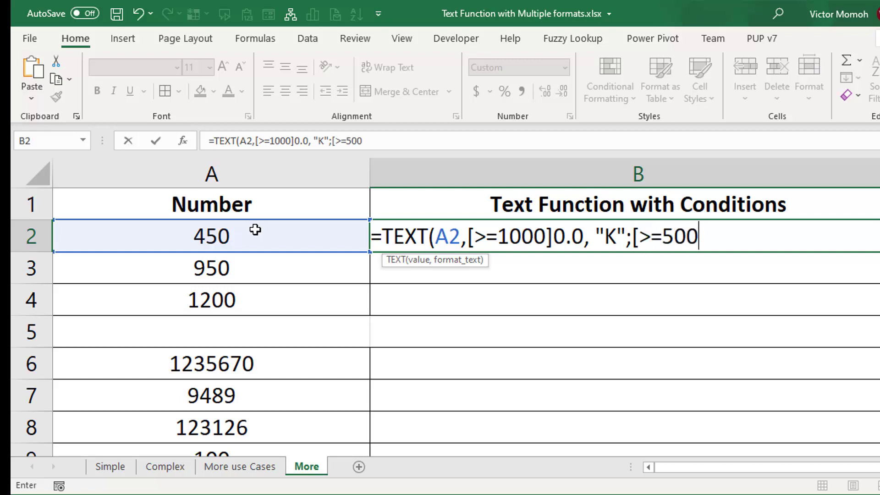
{"action": "type", "text": "]0.00"}
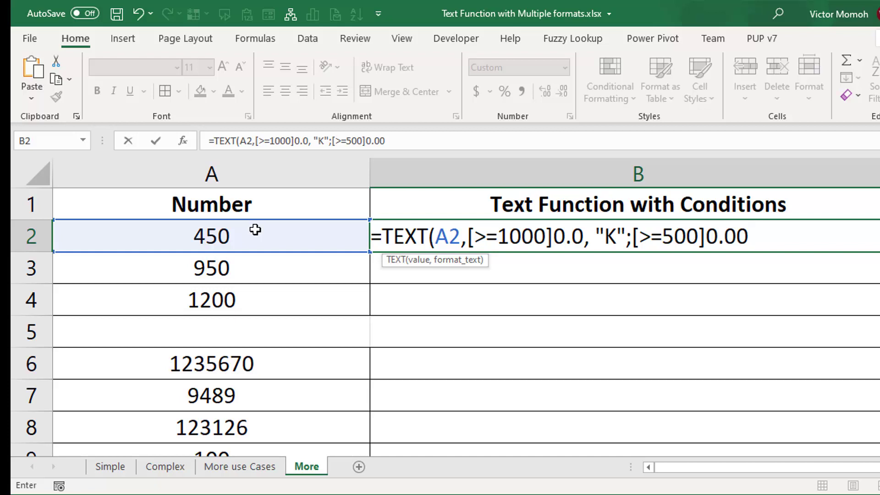
{"action": "type", "text": ";(0)"}
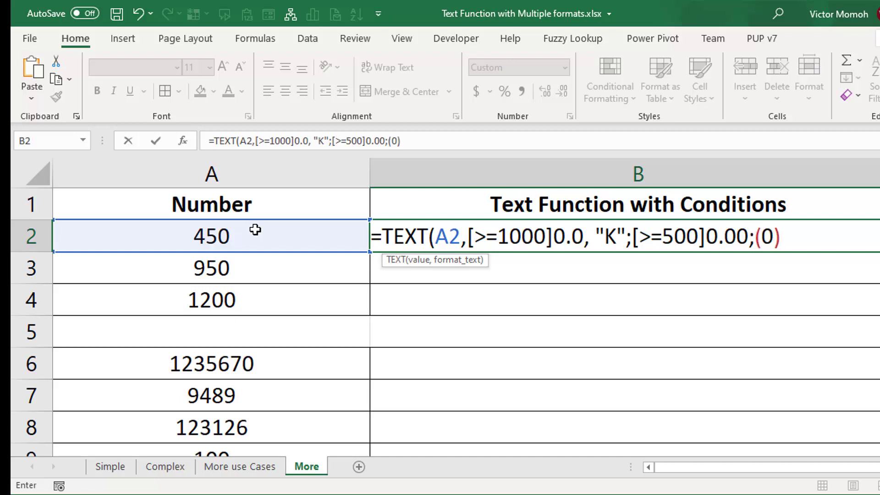
{"action": "type", "text": ")"}
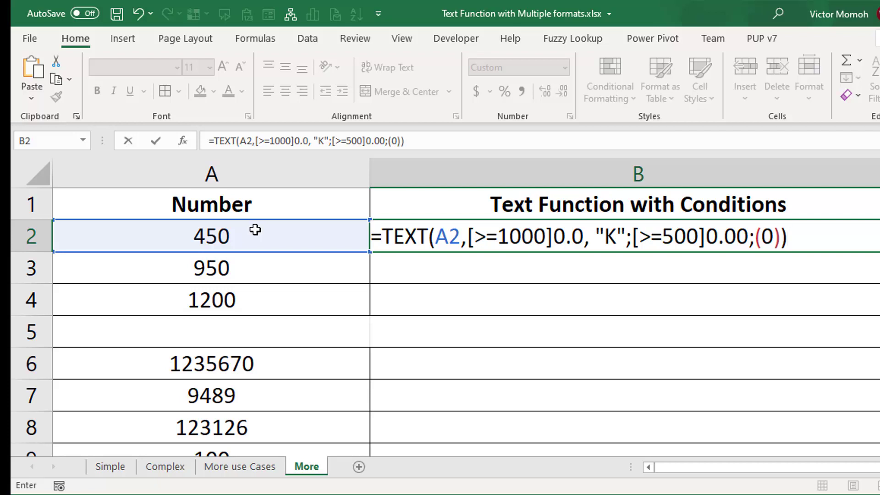
Step: Enclose the whole B2 format text in double quotation marks, double the marks around K, and enter the formula
{"action": "left_click", "coordinate": [468, 229]}
{"action": "type", "text": "\""}
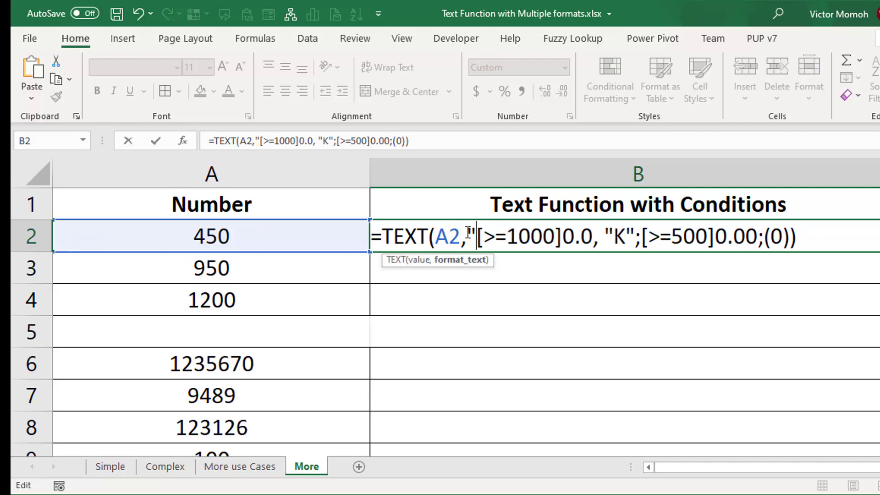
{"action": "left_click", "coordinate": [790, 236]}
{"action": "type", "text": "\""}
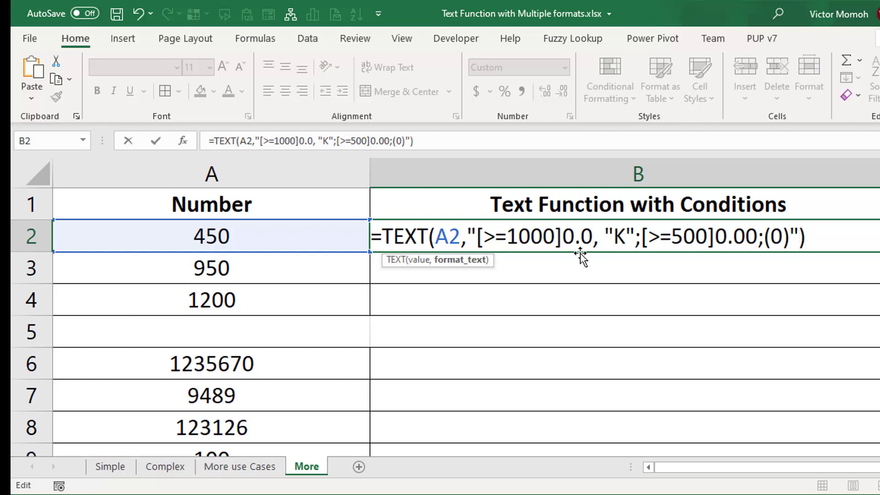
{"action": "left_click", "coordinate": [607, 235]}
{"action": "type", "text": "\""}
{"action": "left_click", "coordinate": [636, 236]}
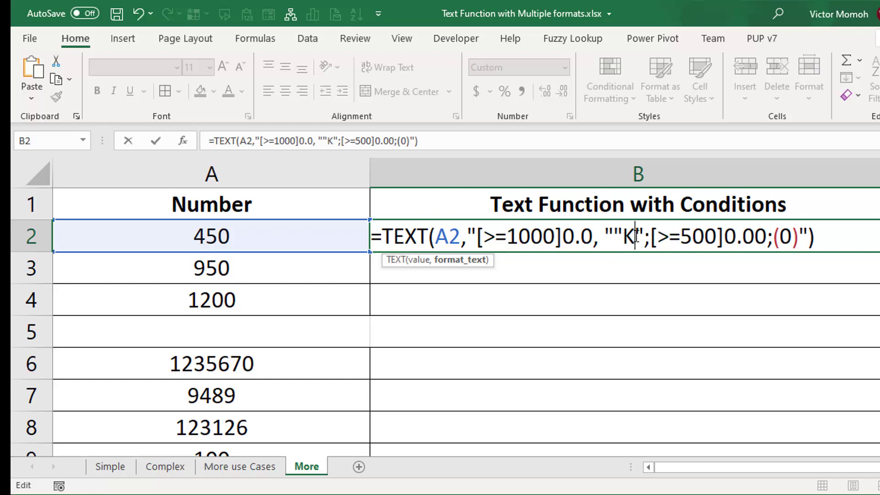
{"action": "type", "text": "\""}
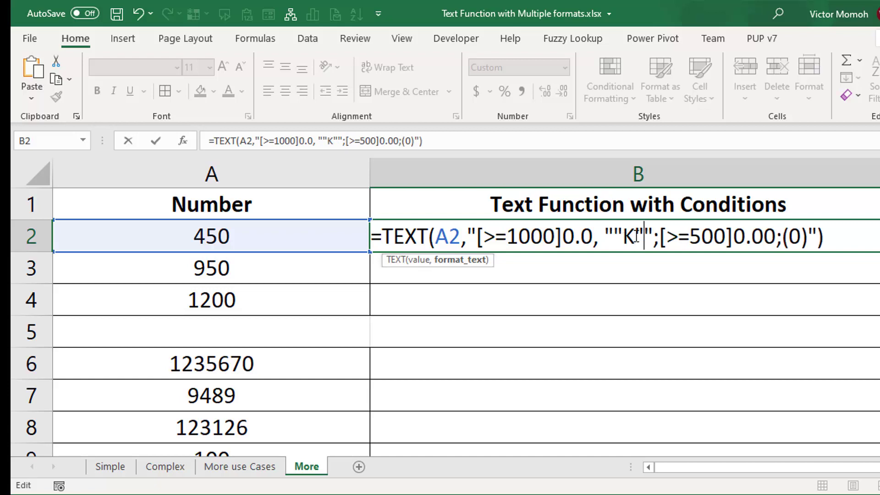
{"action": "key", "text": "ctrl+Return"}
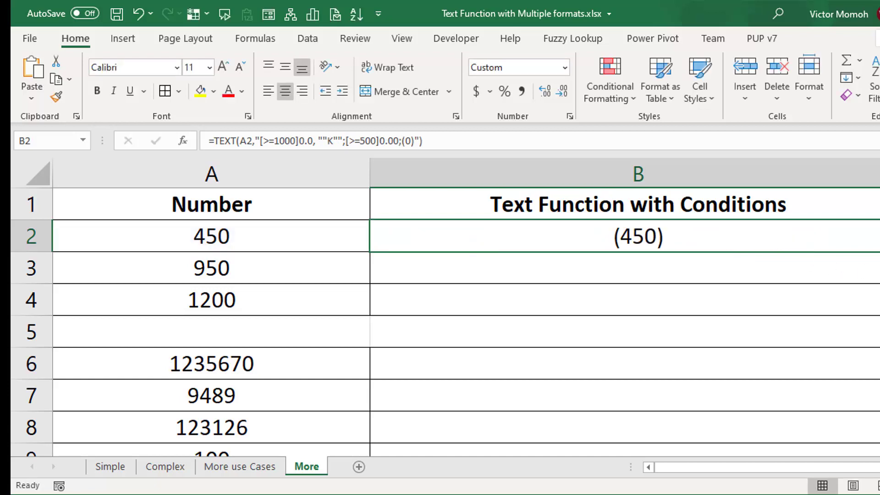
Step: Fill the B2 formula down to B4 and check cells B2, B3 and B4 against its conditions
{"action": "left_click_drag", "start_coordinate": [879, 251], "coordinate": [879, 308]}
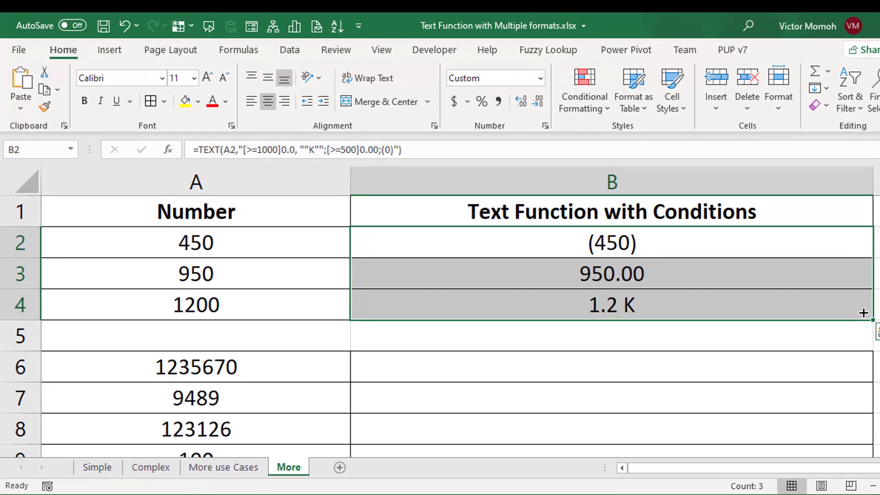
{"action": "left_click", "coordinate": [621, 242]}
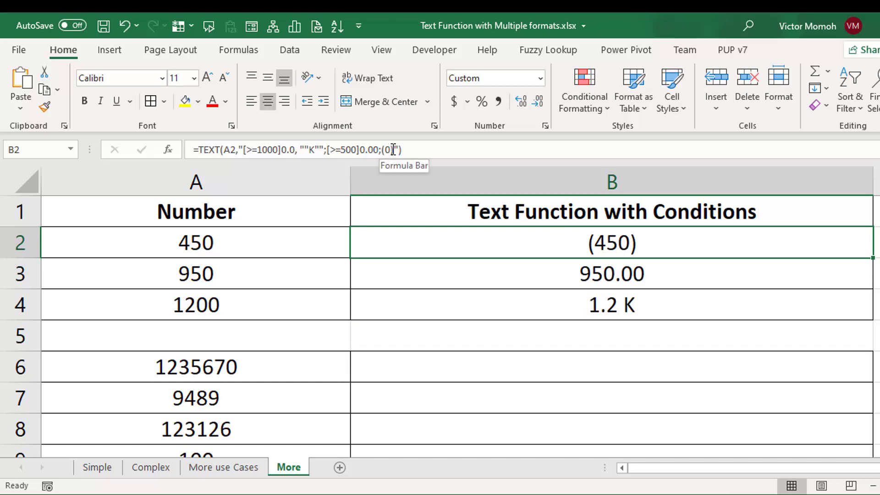
{"action": "left_click", "coordinate": [614, 274]}
{"action": "left_click", "coordinate": [624, 306]}
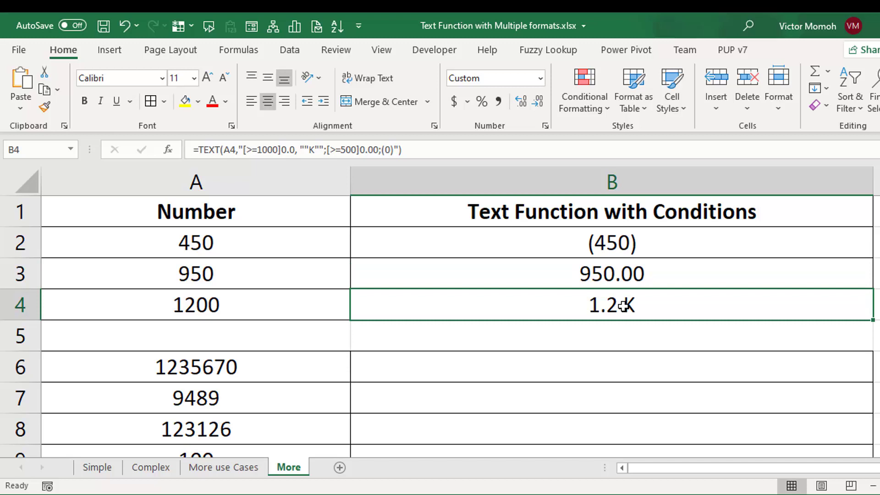
Step: Start a TEXT formula in B6 that references A6, with the first conditional format [>=1000000]0.00,,"M" followed by a semicolon
{"action": "left_click", "coordinate": [872, 486]}
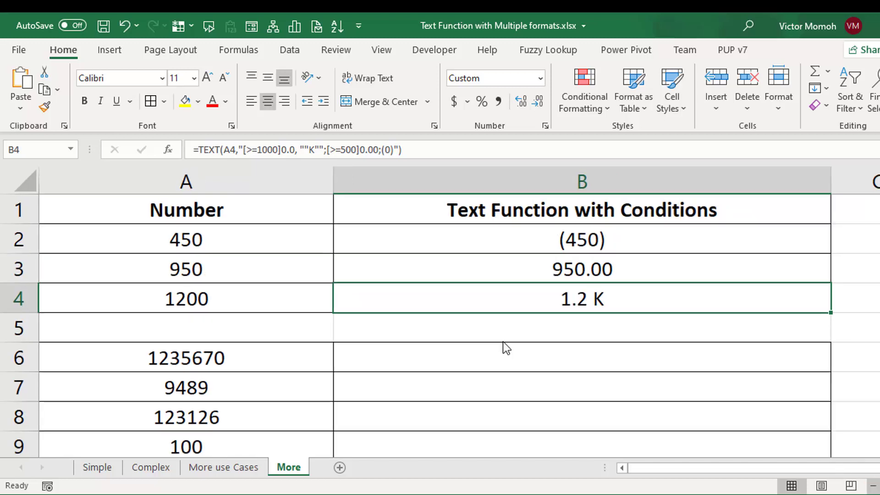
{"action": "left_click", "coordinate": [471, 353]}
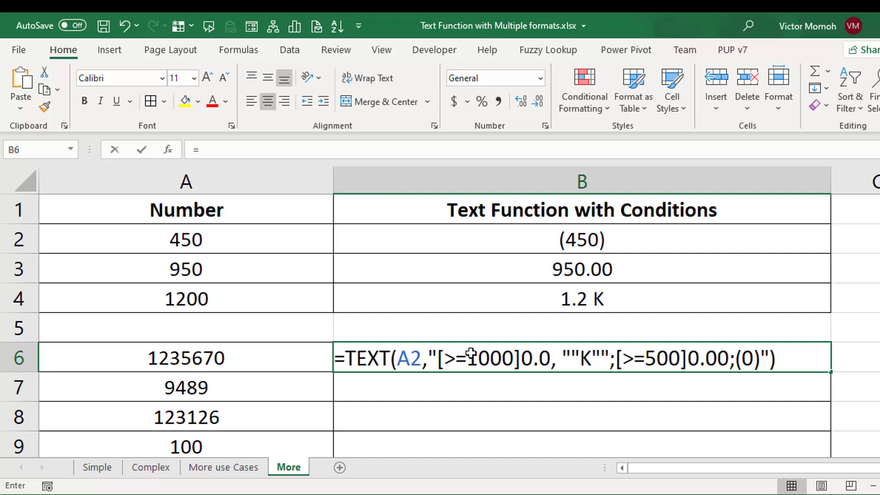
{"action": "type", "text": "=Text"}
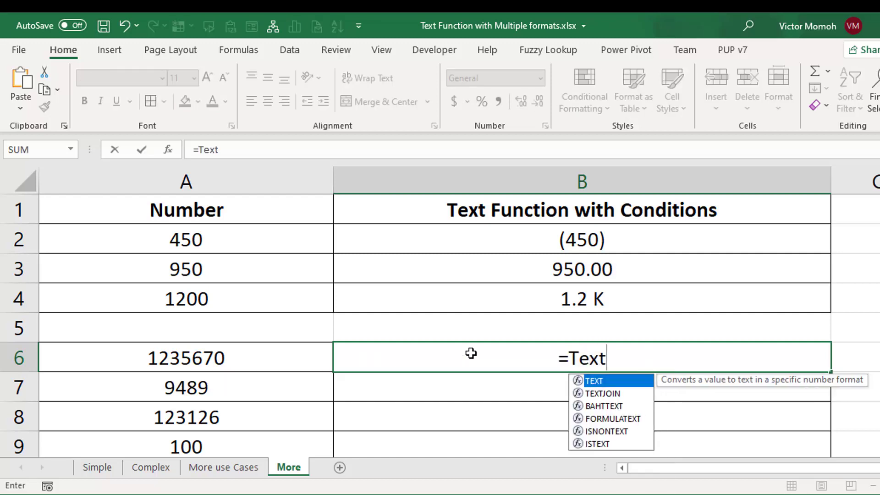
{"action": "key", "text": "Tab"}
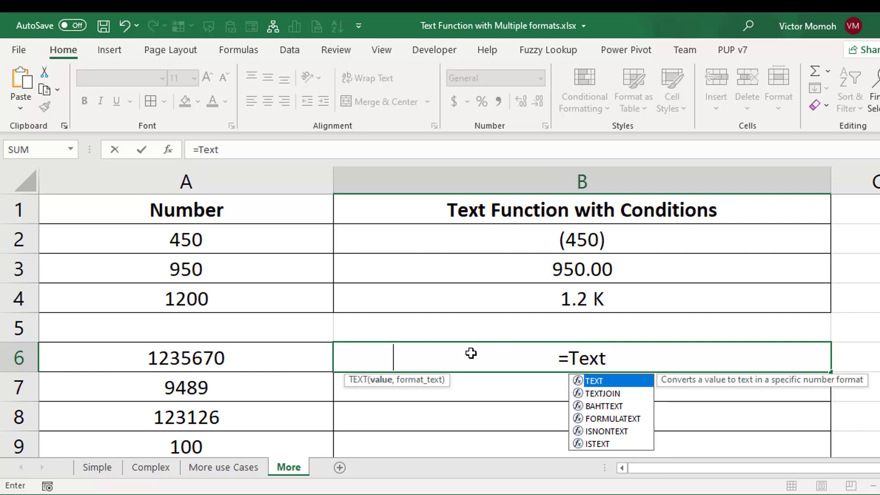
{"action": "left_click", "coordinate": [205, 355]}
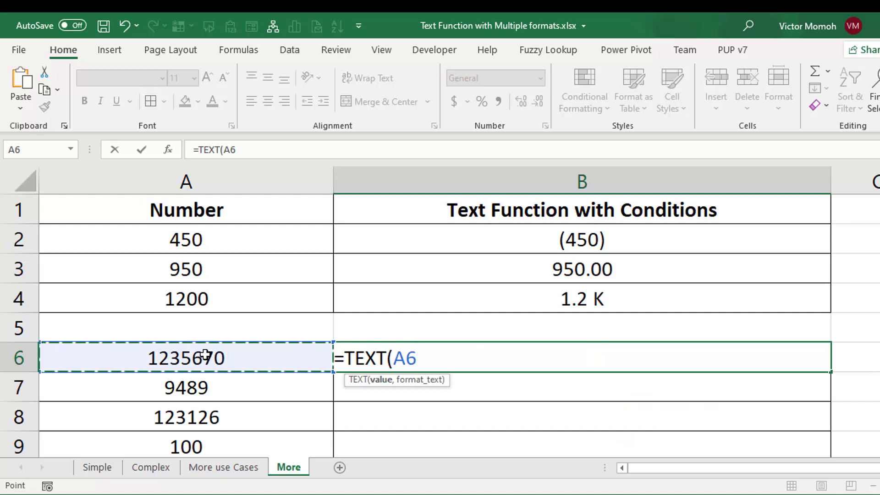
{"action": "type", "text": ","}
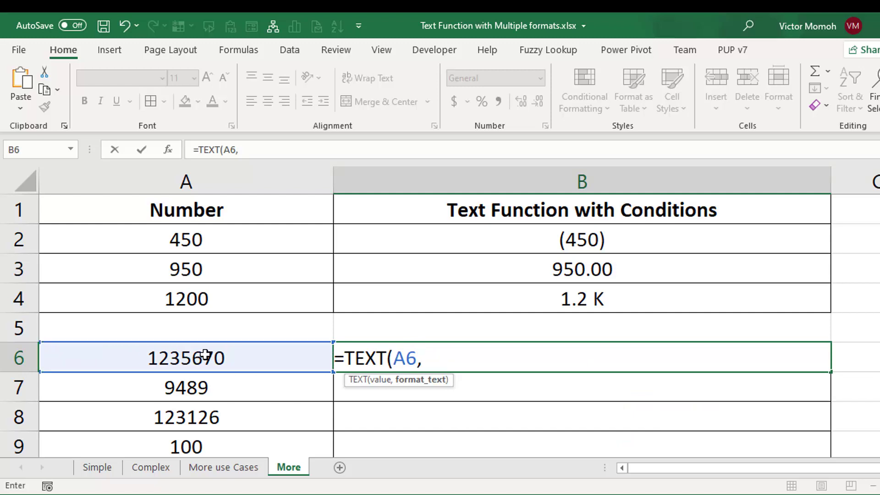
{"action": "type", "text": "[>=1"}
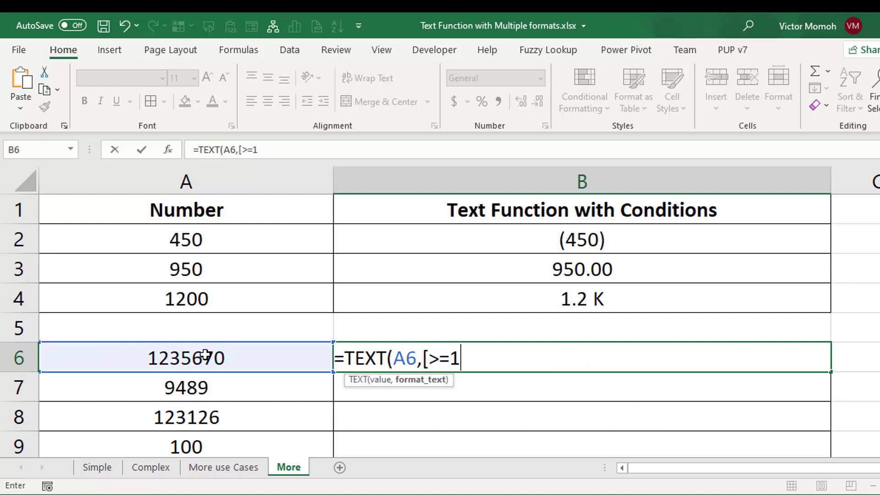
{"action": "type", "text": "000000]"}
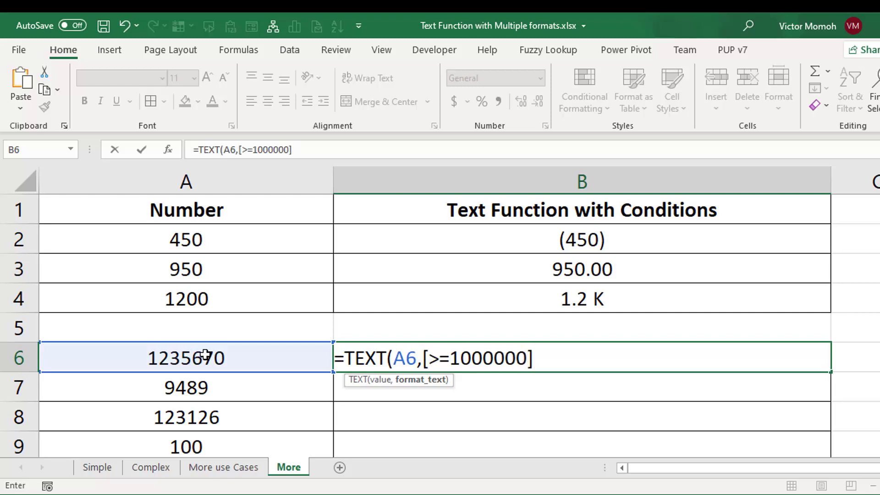
{"action": "type", "text": "0.00,,"}
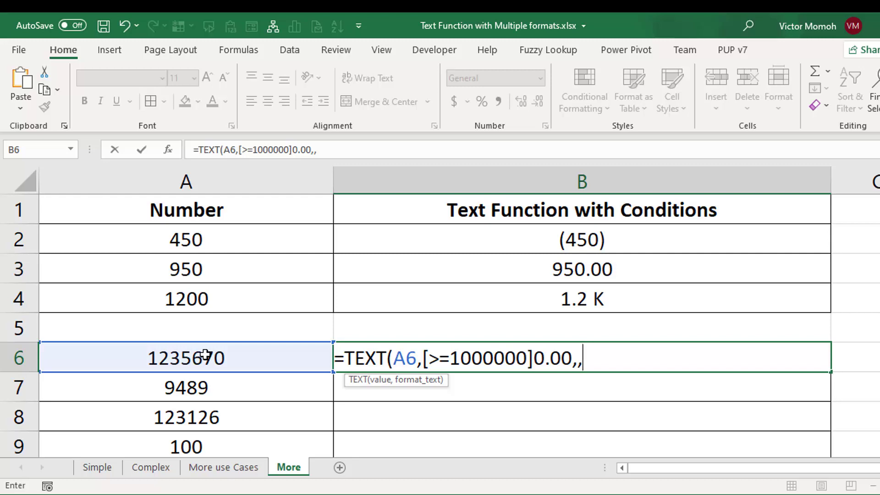
{"action": "key", "text": "BackSpace"}
{"action": "type", "text": "\"M\";["}
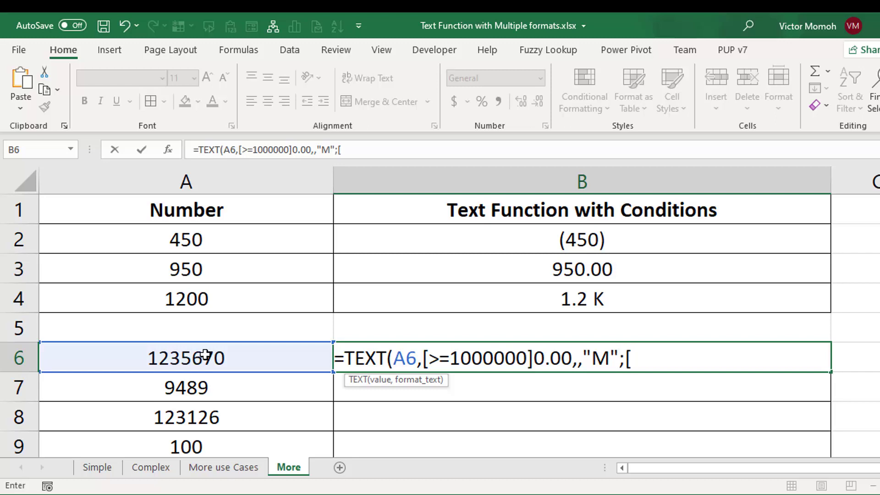
Step: Add the second condition [>=1000]0.0,"K" and the fallback format 0, separated by a semicolon, and close the B6 formula's parenthesis
{"action": "type", "text": ">=1000]"}
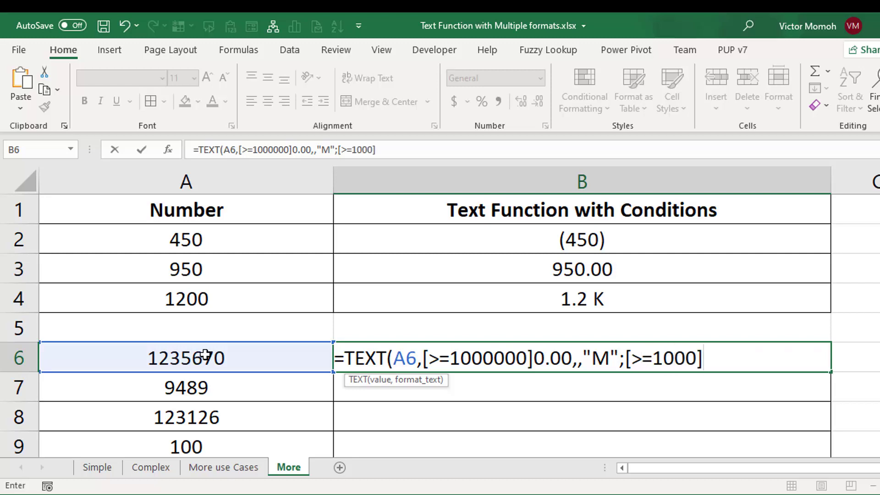
{"action": "type", "text": "0.0,\"K"}
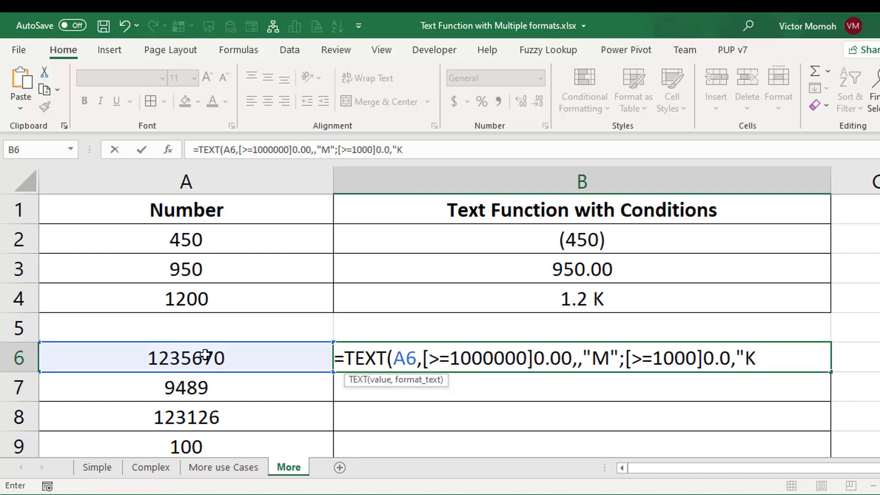
{"action": "type", "text": "\";0)"}
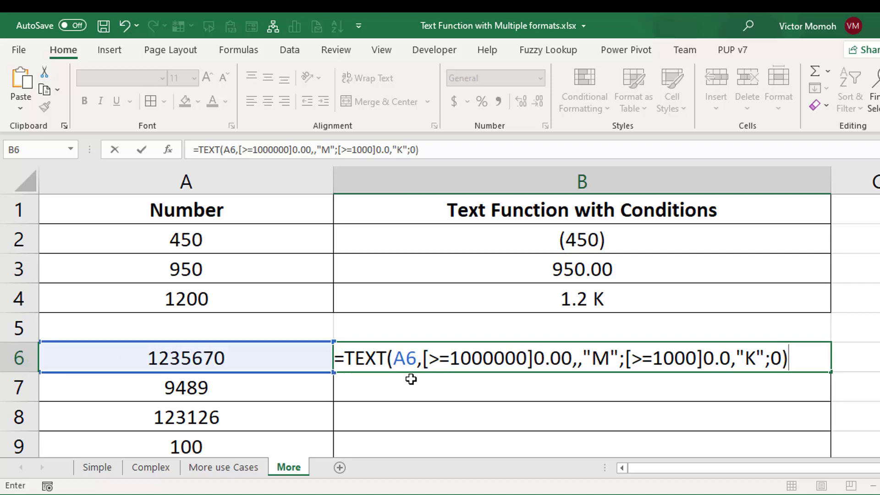
Step: Enclose the whole format text of the B6 formula in double quotation marks
{"action": "left_click", "coordinate": [422, 358]}
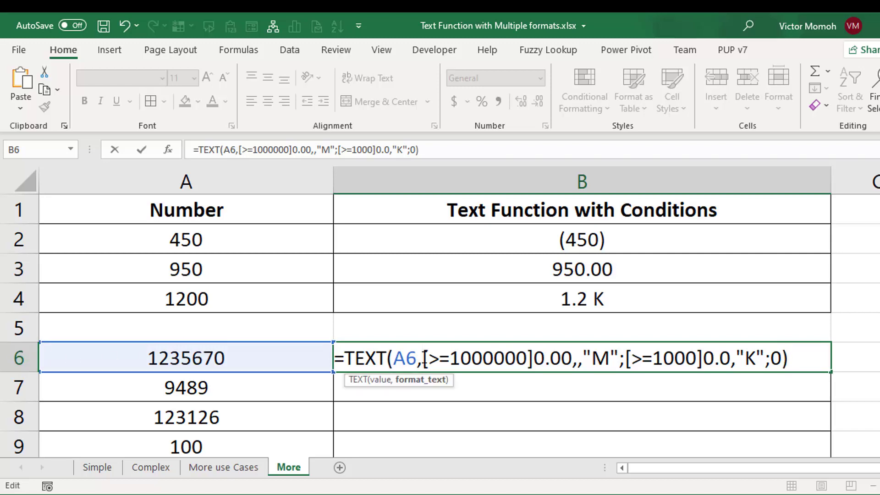
{"action": "type", "text": "\""}
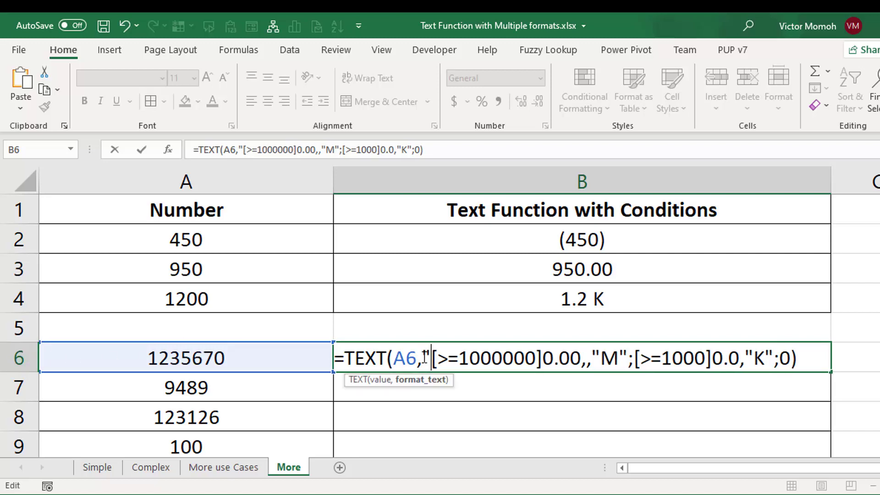
{"action": "left_click", "coordinate": [791, 361]}
{"action": "type", "text": "\""}
Step: Double the quotation marks around K and M inside the B6 format text
{"action": "left_click", "coordinate": [765, 357]}
{"action": "type", "text": "\""}
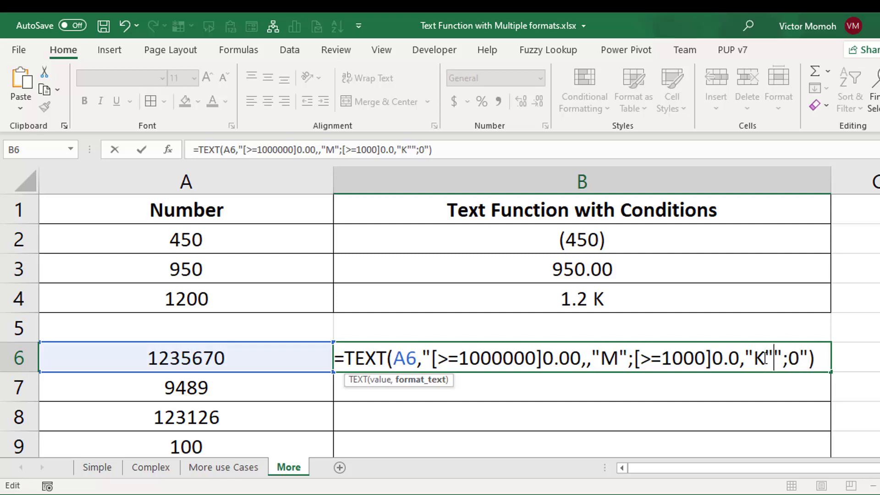
{"action": "left_click", "coordinate": [754, 358]}
{"action": "type", "text": "\""}
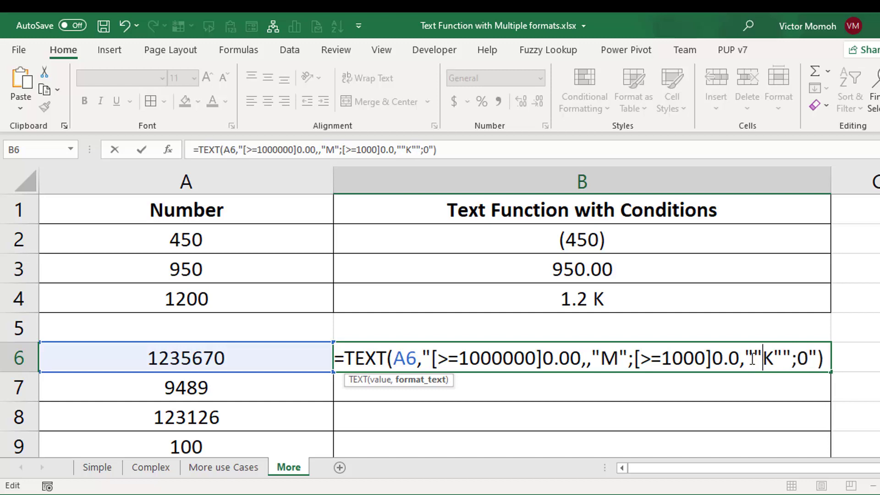
{"action": "left_click", "coordinate": [618, 358]}
{"action": "type", "text": "\""}
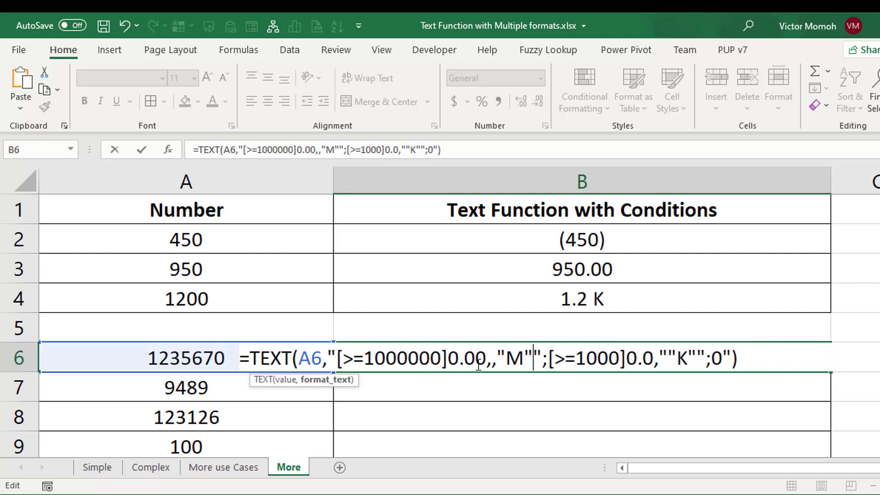
{"action": "left_click", "coordinate": [504, 357]}
{"action": "type", "text": "\""}
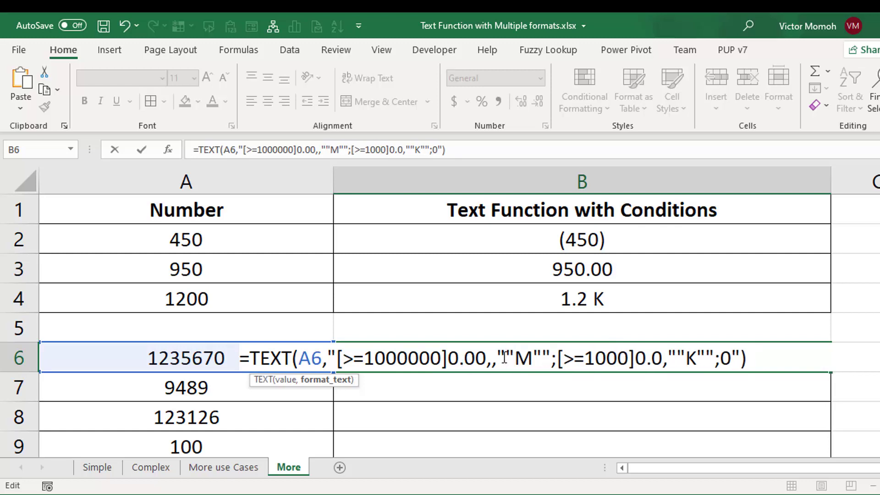
Step: Enter the B6 formula, fill it down to B9, and select B6
{"action": "key", "text": "ctrl+Return"}
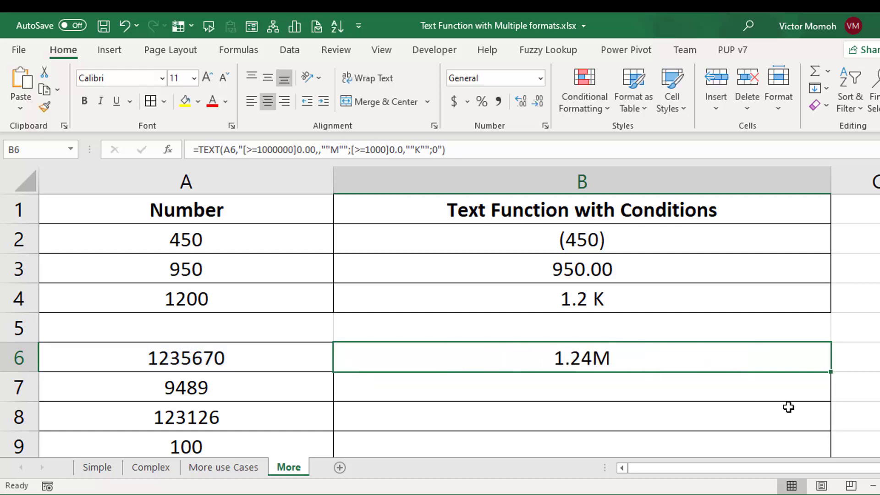
{"action": "double_click", "coordinate": [831, 372]}
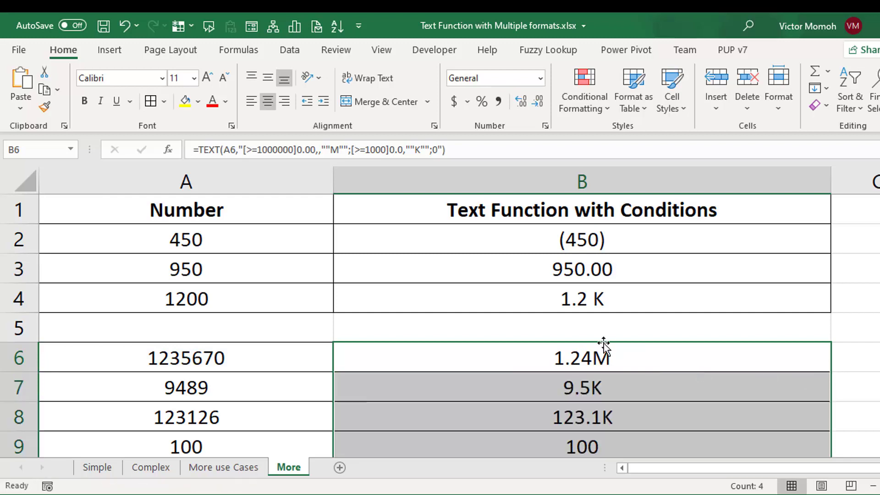
{"action": "left_click", "coordinate": [518, 362]}
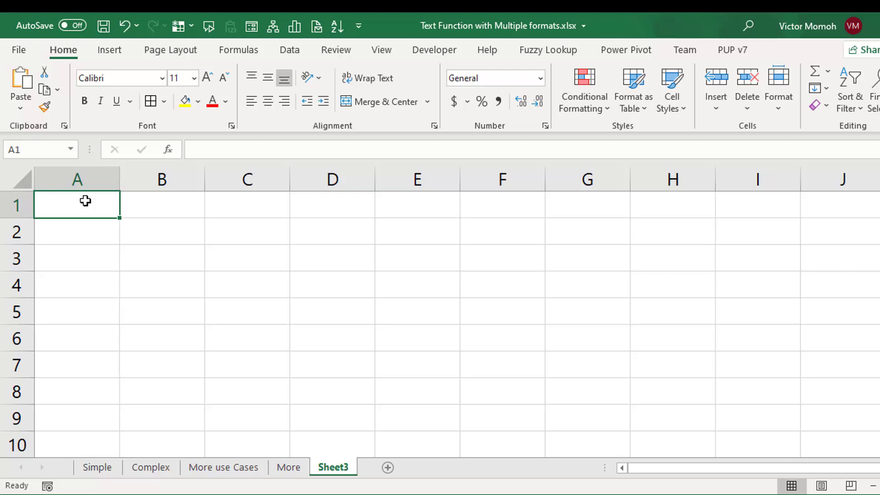
Step: Start a custom number format for cell A1 of Sheet3 with [Green]0; as the section for positive numbers
{"action": "key", "text": "ctrl+1"}
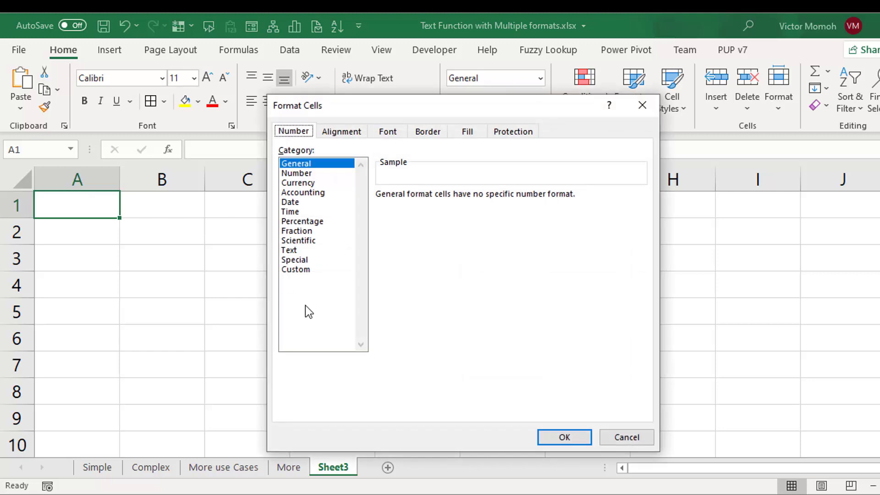
{"action": "left_click", "coordinate": [312, 270]}
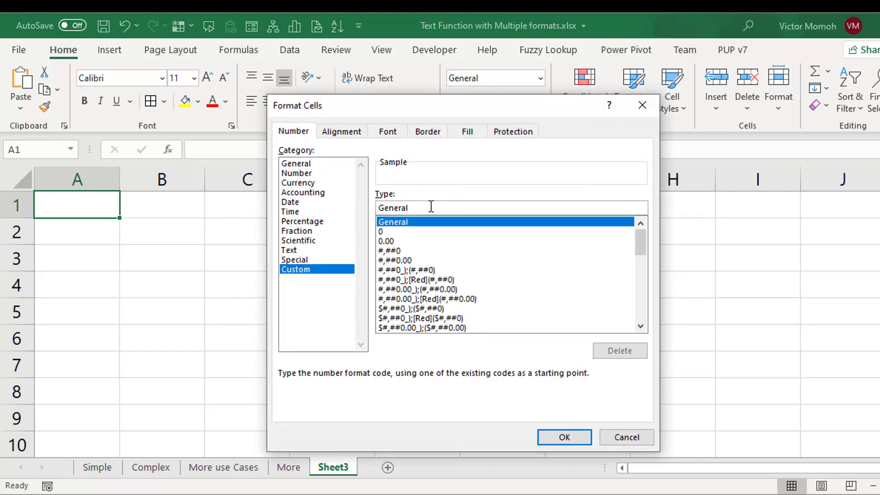
{"action": "left_click_drag", "start_coordinate": [428, 205], "coordinate": [356, 201]}
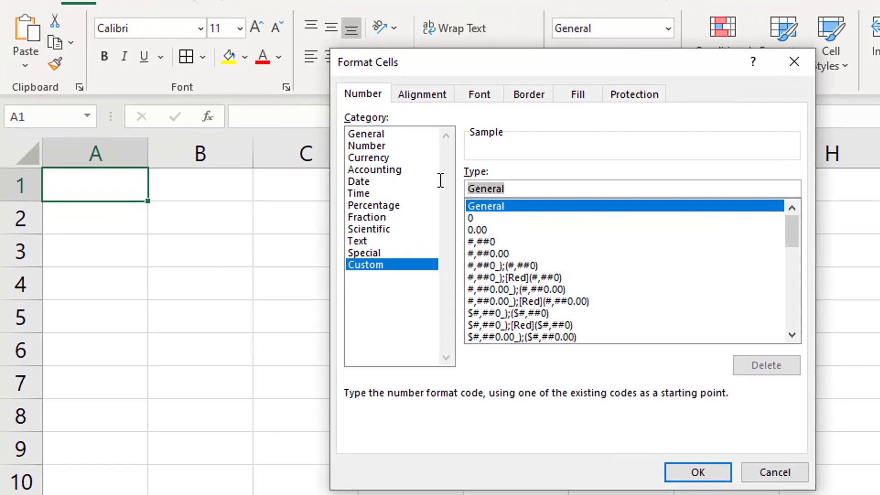
{"action": "type", "text": "["}
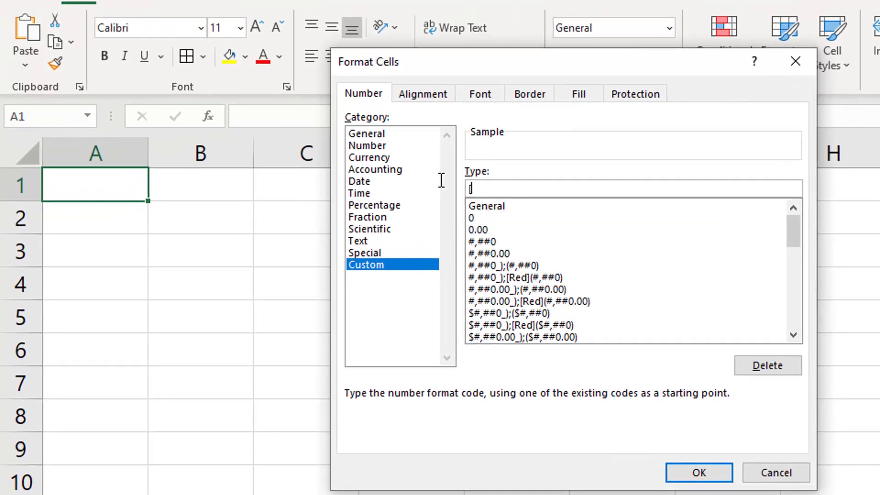
{"action": "type", "text": "Green]"}
{"action": "type", "text": "0;"}
Step: Add the sections [Red](0) for negatives and [Blue]0.00 for zero, separated by a semicolon, and apply the custom format to A1
{"action": "type", "text": "[Red]"}
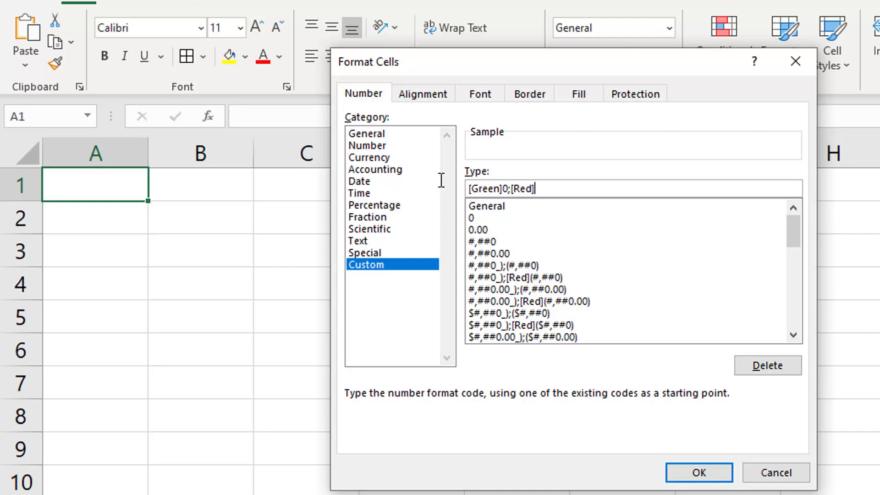
{"action": "type", "text": "(0"}
{"action": "type", "text": ")"}
{"action": "type", "text": ";"}
{"action": "type", "text": "("}
{"action": "type", "text": "Blue]"}
{"action": "type", "text": "0.00"}
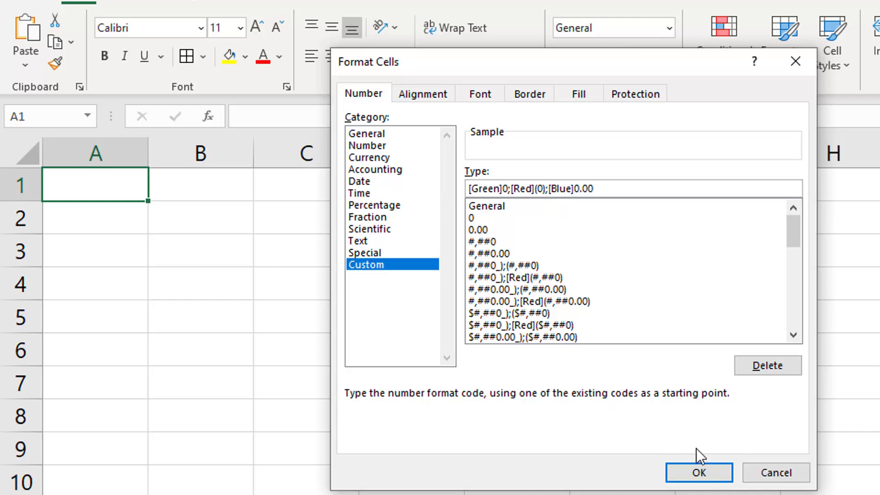
{"action": "left_click", "coordinate": [705, 470]}
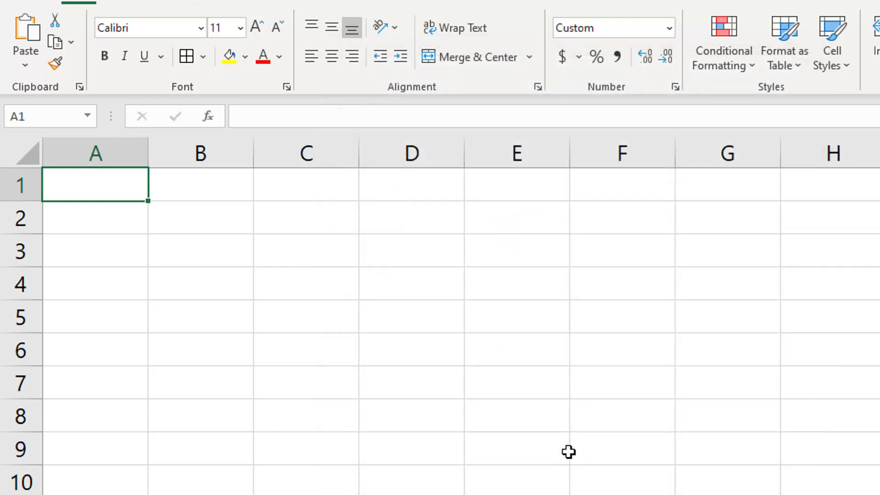
Step: Test the custom format in A1 by entering 12, -23 and 0 in turn
{"action": "type", "text": "12"}
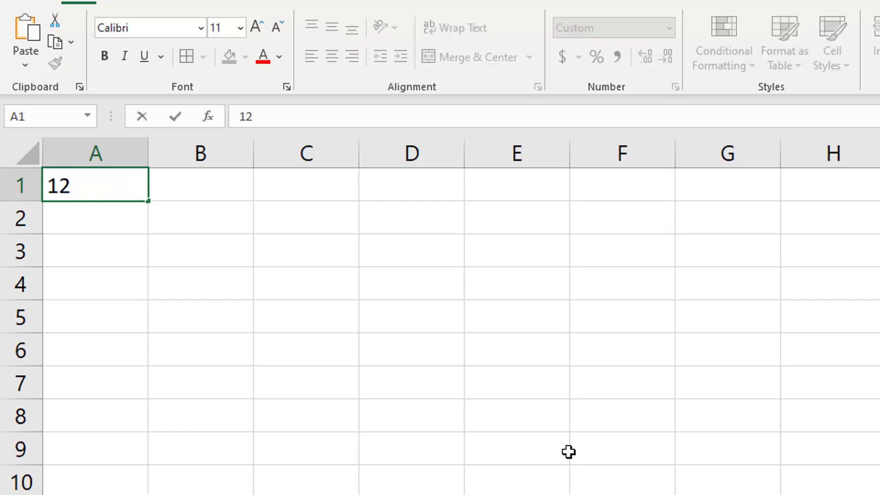
{"action": "key", "text": "ctrl+Return"}
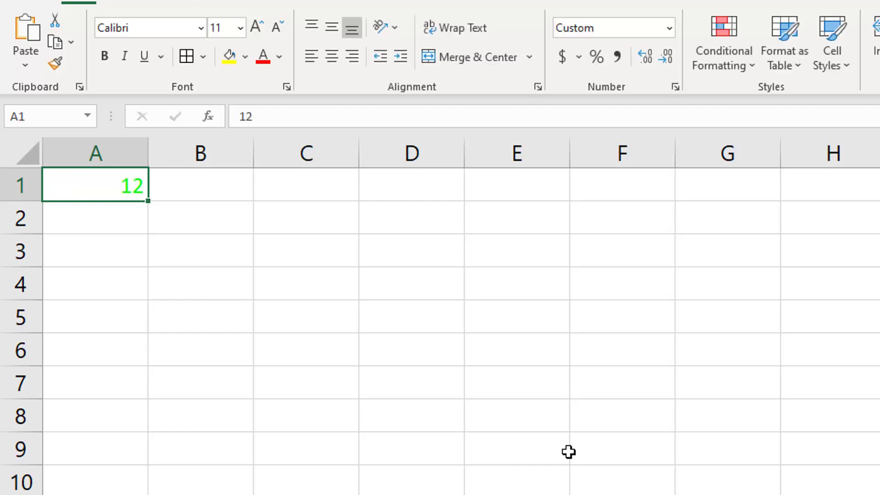
{"action": "type", "text": "-23"}
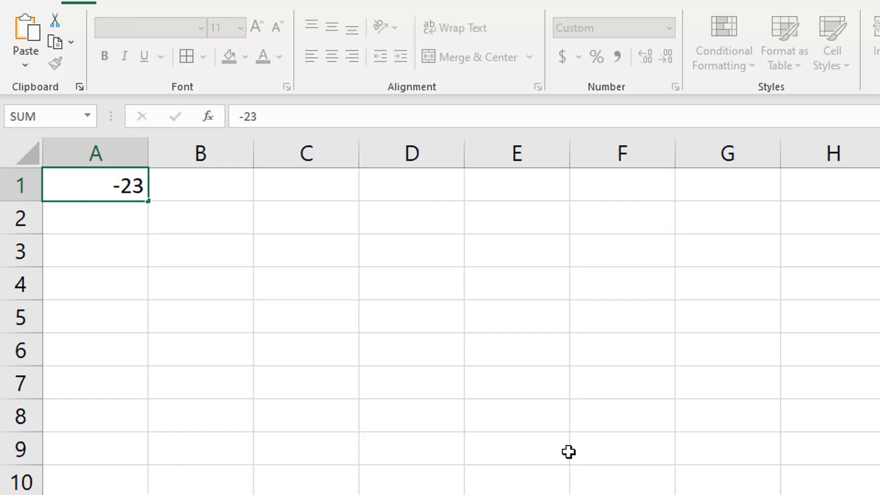
{"action": "key", "text": "ctrl+Return"}
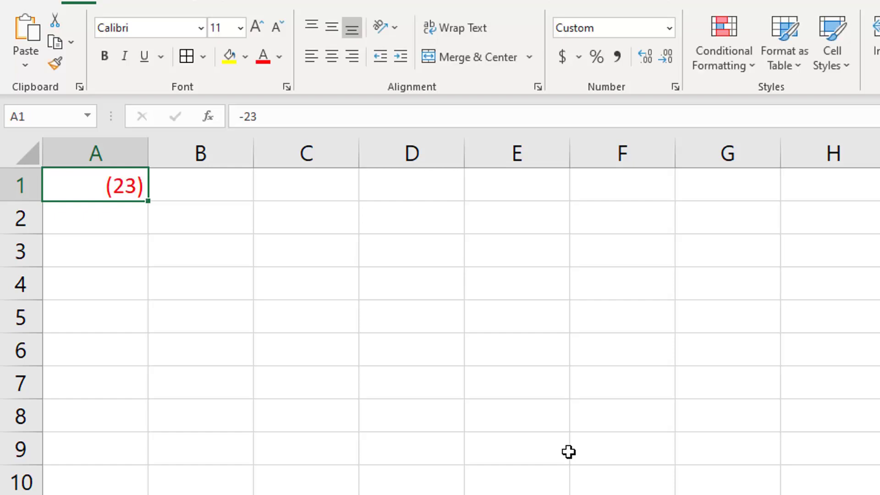
{"action": "type", "text": "0"}
{"action": "key", "text": "ctrl+Return"}
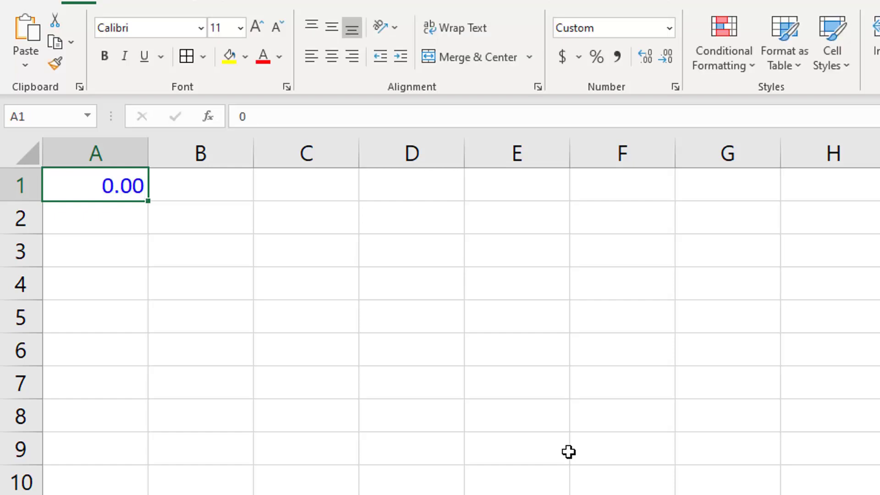